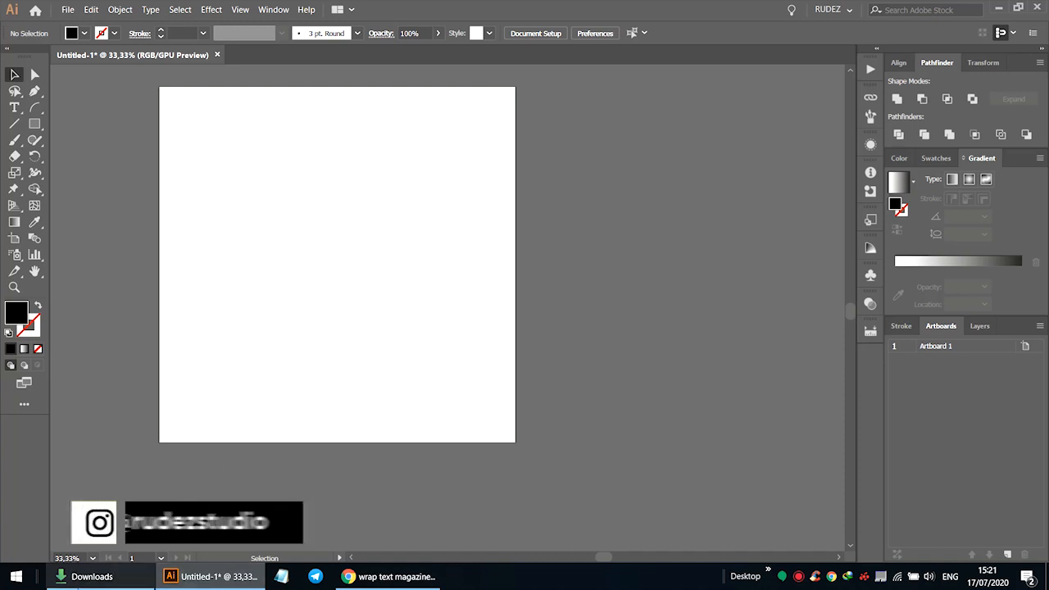
Place the image man_PNG6531.png from the Downloads folder into the open Illustrator document.
{"action": "left_click", "coordinate": [92, 577]}
{"action": "left_click_drag", "start_coordinate": [579, 131], "coordinate": [232, 577]}
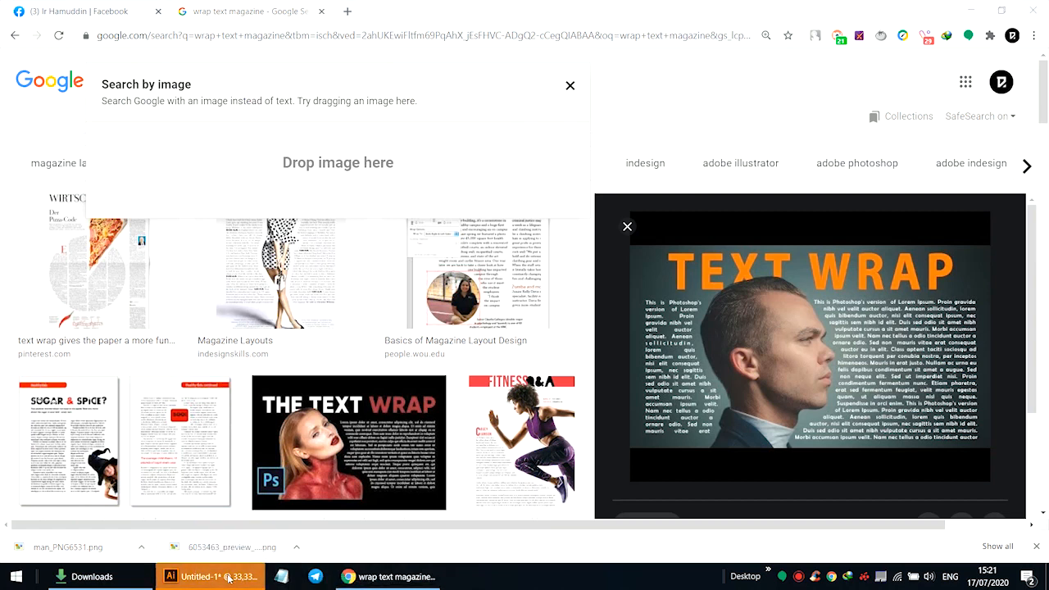
{"action": "left_click", "coordinate": [214, 576]}
{"action": "left_click", "coordinate": [108, 579]}
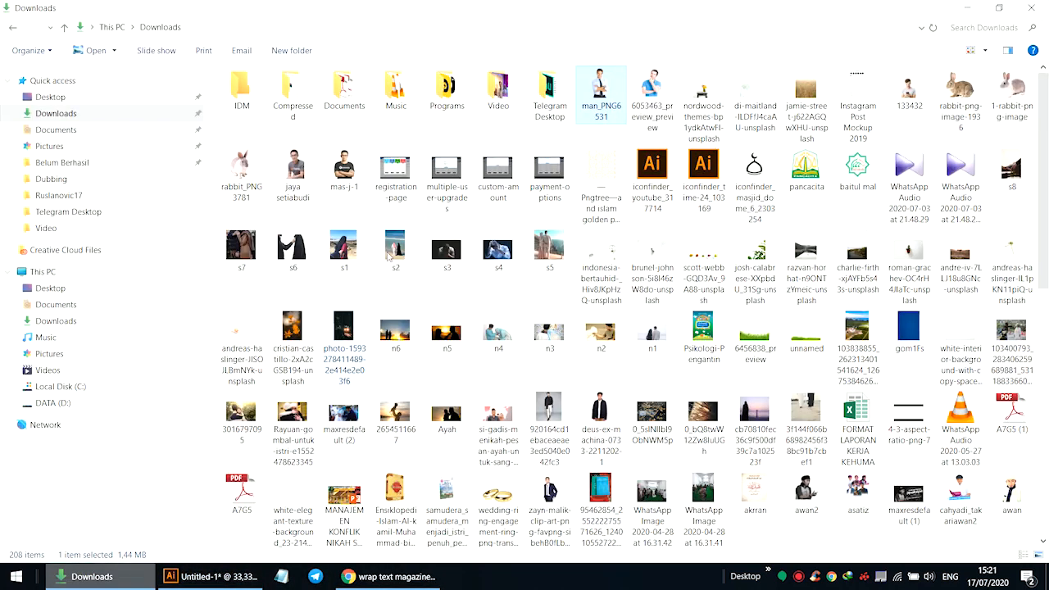
{"action": "left_click_drag", "start_coordinate": [603, 97], "coordinate": [392, 274]}
{"action": "scroll", "coordinate": [422, 255], "scroll_direction": "down", "scroll_amount": 2}
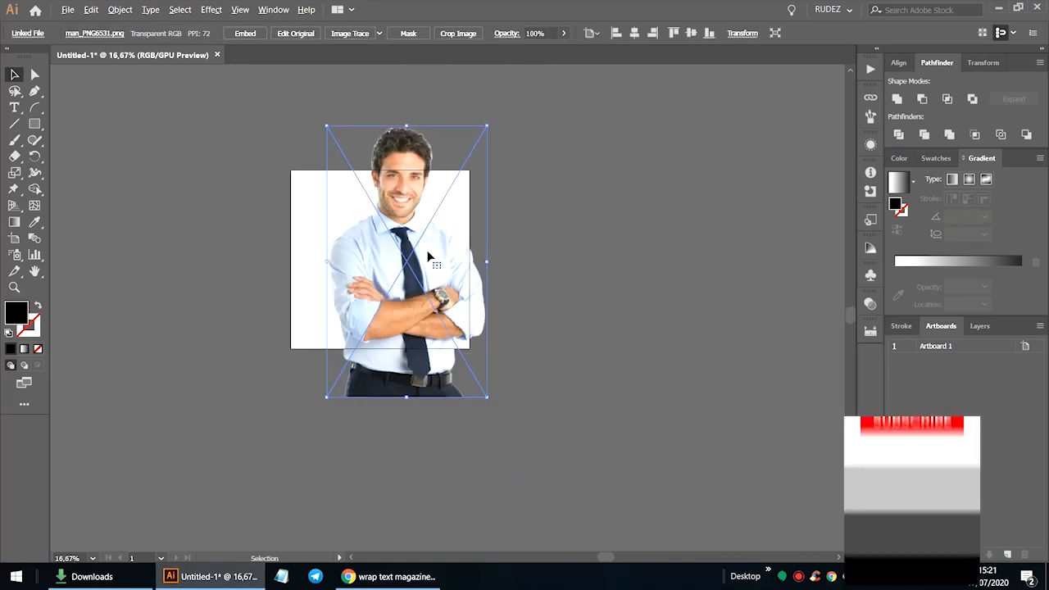
Scale the man's photo down to fit inside the artboard and rest its lower edge on the artboard's lower edge.
{"action": "left_click_drag", "start_coordinate": [484, 263], "coordinate": [400, 291]}
{"action": "scroll", "coordinate": [415, 286], "scroll_direction": "up", "scroll_amount": 3}
{"action": "scroll", "coordinate": [379, 295], "scroll_direction": "down", "scroll_amount": 2}
{"action": "scroll", "coordinate": [384, 242], "scroll_direction": "up", "scroll_amount": 2}
{"action": "left_click_drag", "start_coordinate": [340, 255], "coordinate": [347, 257]}
{"action": "scroll", "coordinate": [344, 261], "scroll_direction": "down", "scroll_amount": 2}
{"action": "left_click", "coordinate": [332, 260]}
{"action": "scroll", "coordinate": [332, 261], "scroll_direction": "up", "scroll_amount": 1}
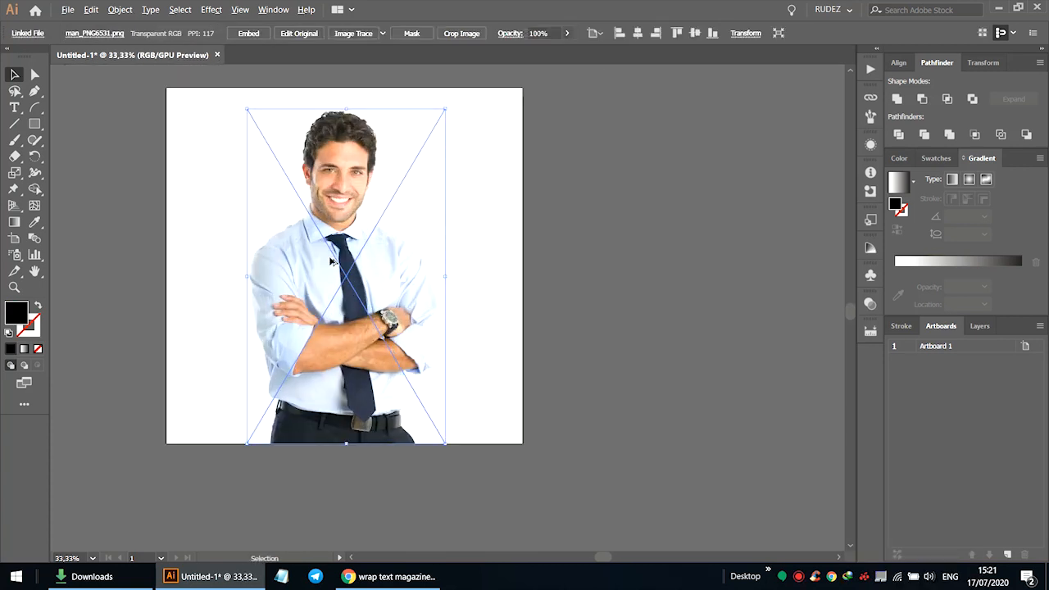
{"action": "left_click", "coordinate": [488, 214]}
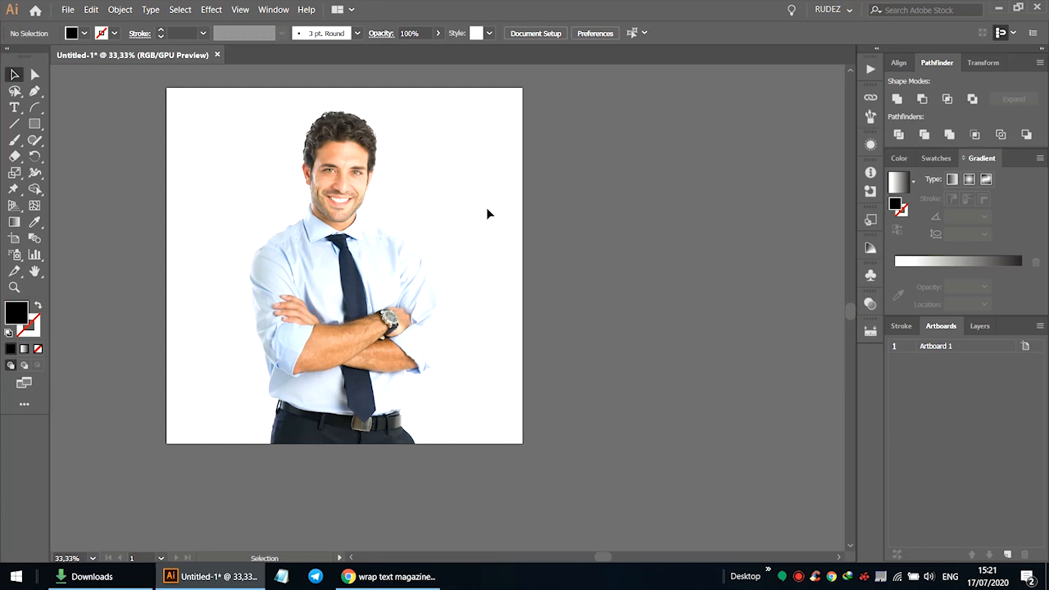
Create an area text block of placeholder text covering most of the artboard and nudge it slightly upward.
{"action": "left_click", "coordinate": [16, 107]}
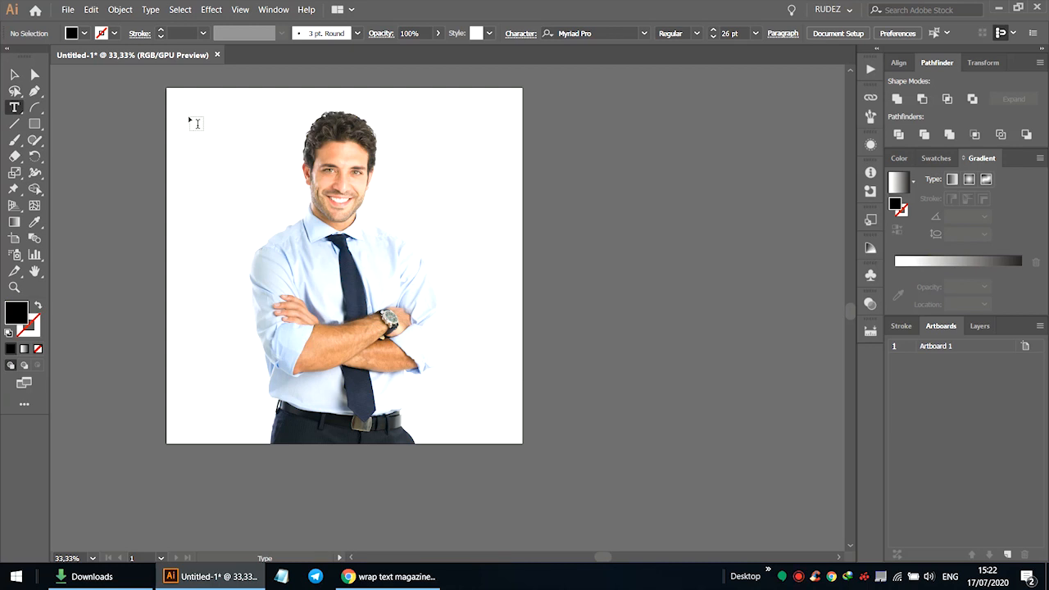
{"action": "left_click_drag", "start_coordinate": [187, 110], "coordinate": [501, 430]}
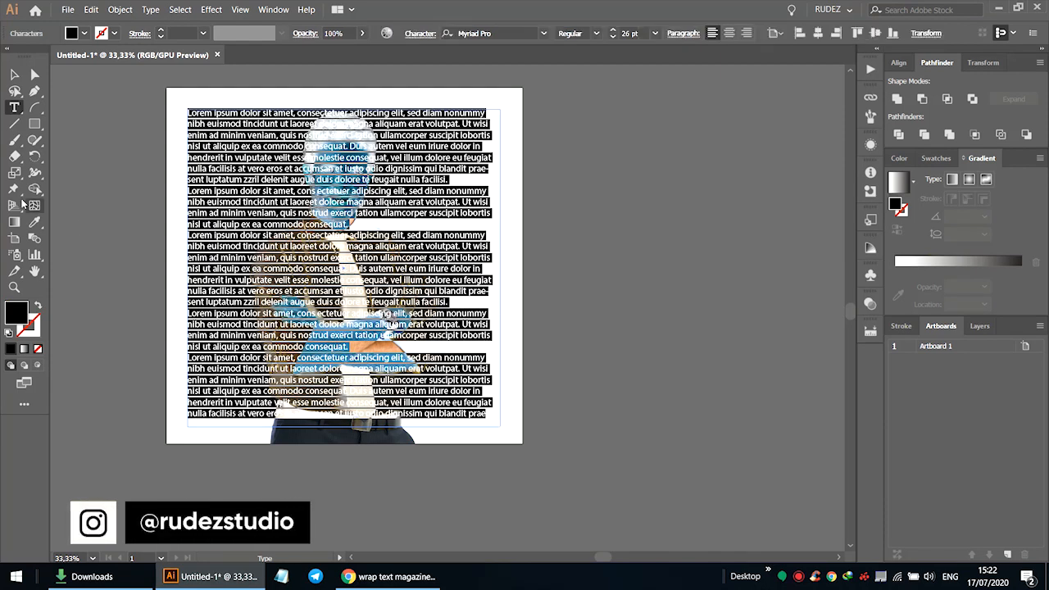
{"action": "left_click", "coordinate": [14, 75]}
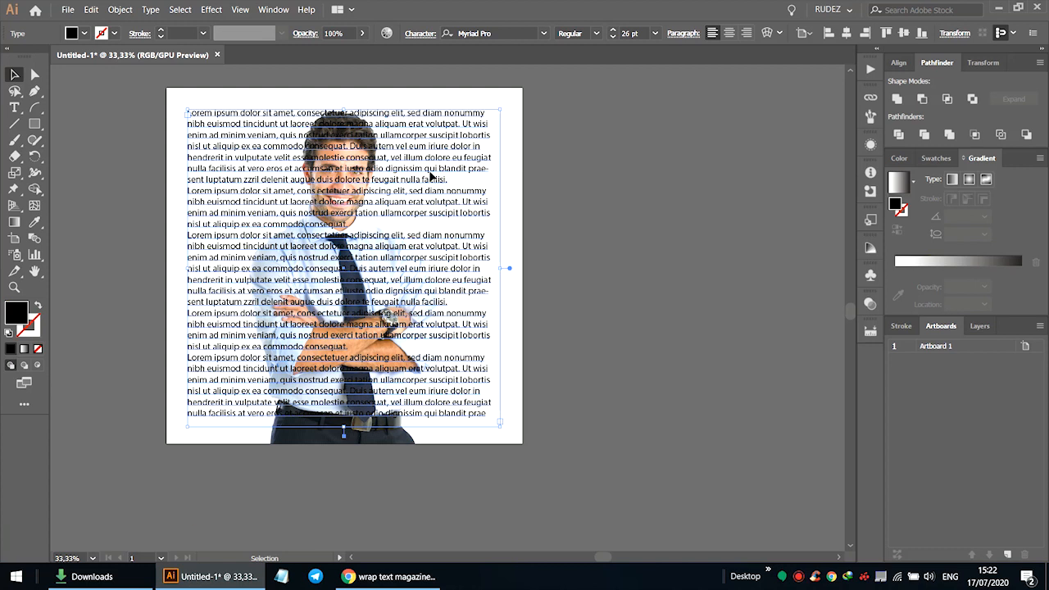
{"action": "left_click_drag", "start_coordinate": [430, 176], "coordinate": [430, 173]}
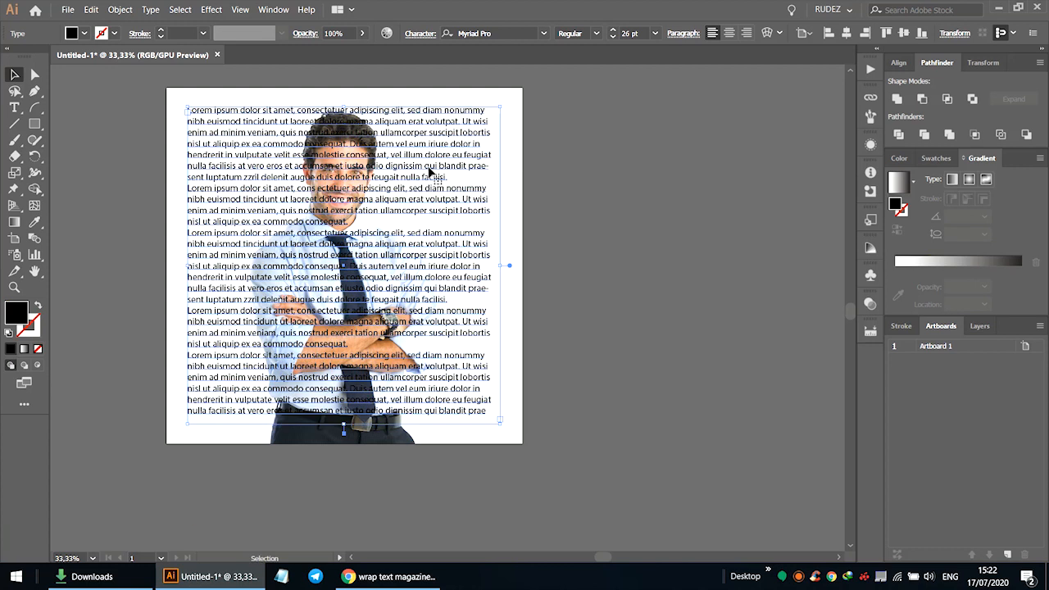
{"action": "left_click", "coordinate": [599, 175]}
Send the placeholder text block behind the man's photo.
{"action": "left_click", "coordinate": [409, 404]}
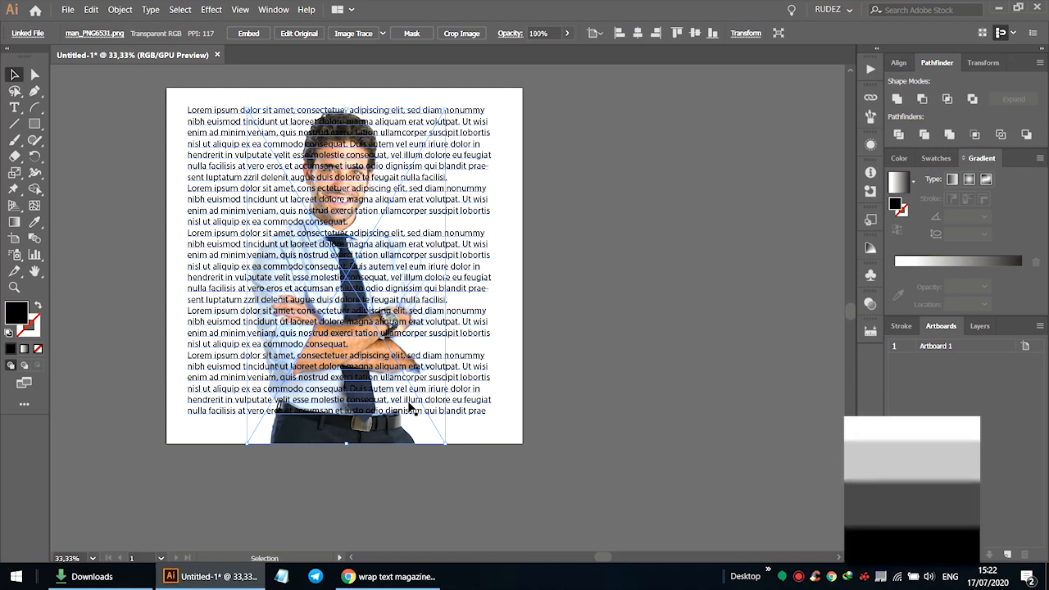
{"action": "left_click", "coordinate": [539, 323]}
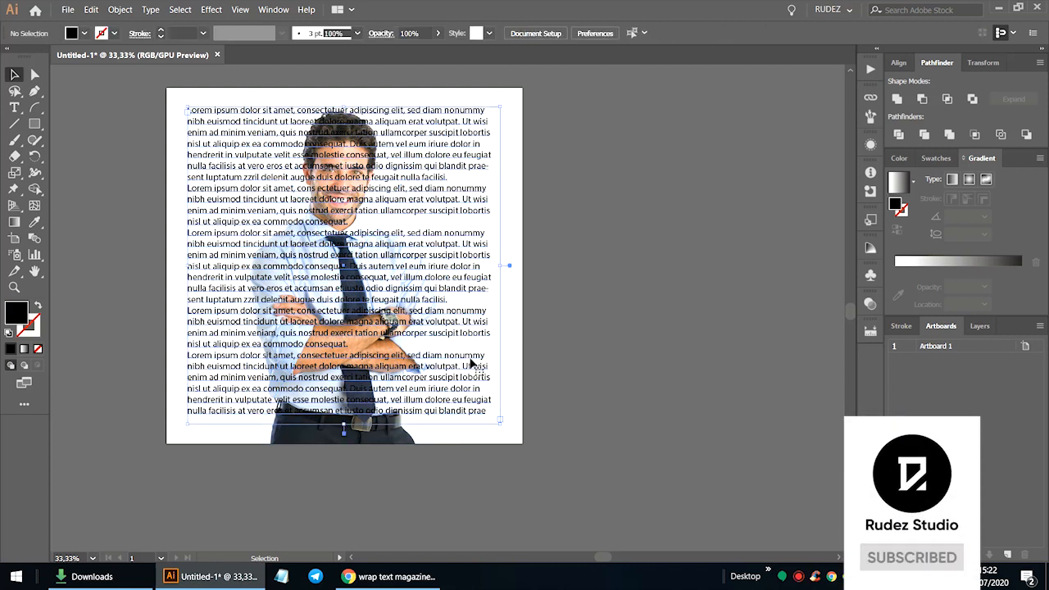
{"action": "right_click", "coordinate": [472, 361]}
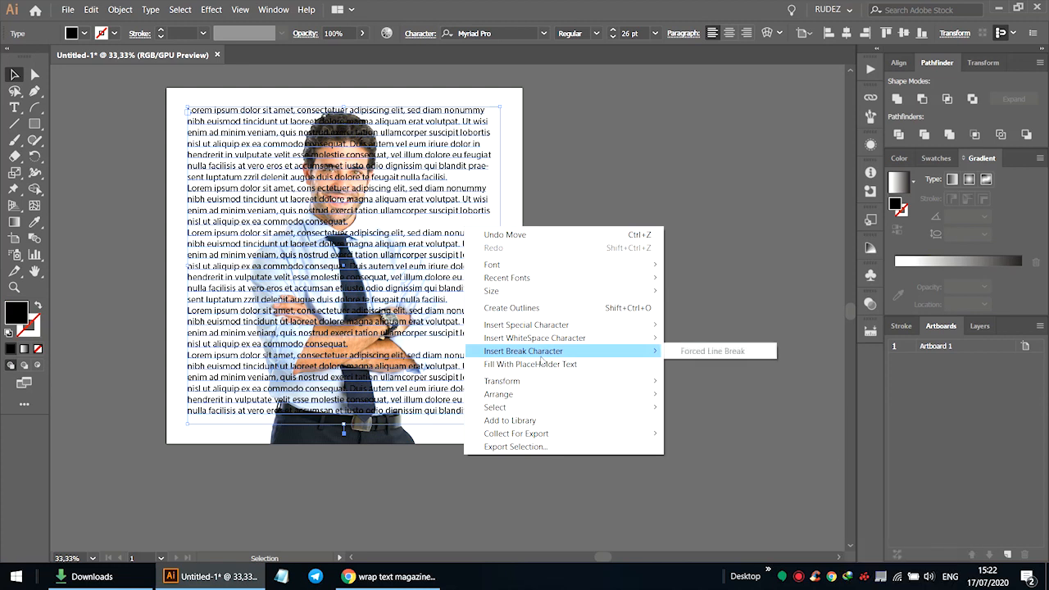
{"action": "mouse_move", "coordinate": [524, 395]}
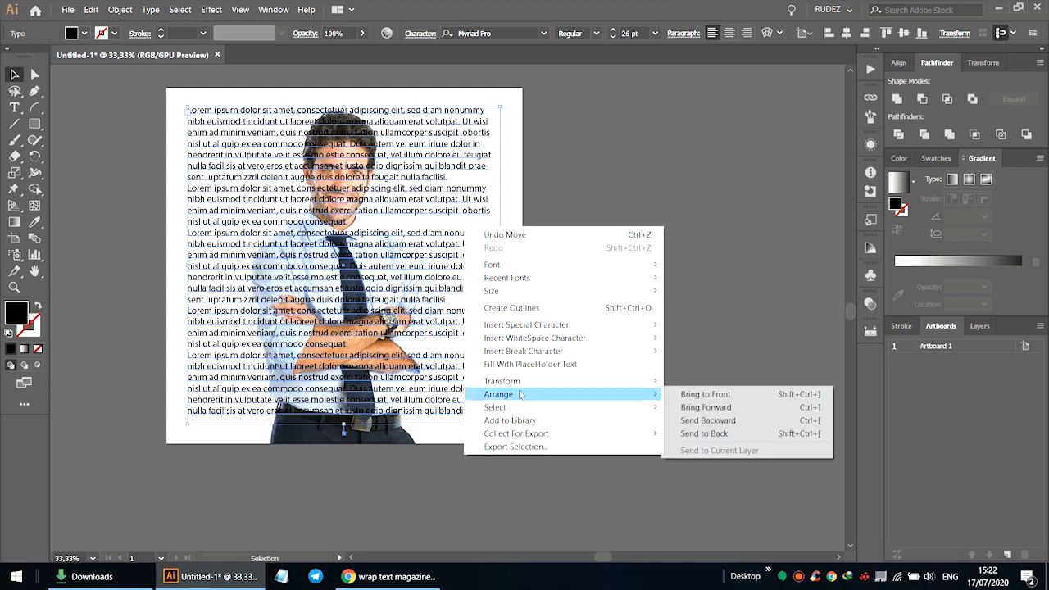
{"action": "left_click", "coordinate": [746, 435]}
{"action": "left_click", "coordinate": [617, 330]}
{"action": "left_click", "coordinate": [329, 330]}
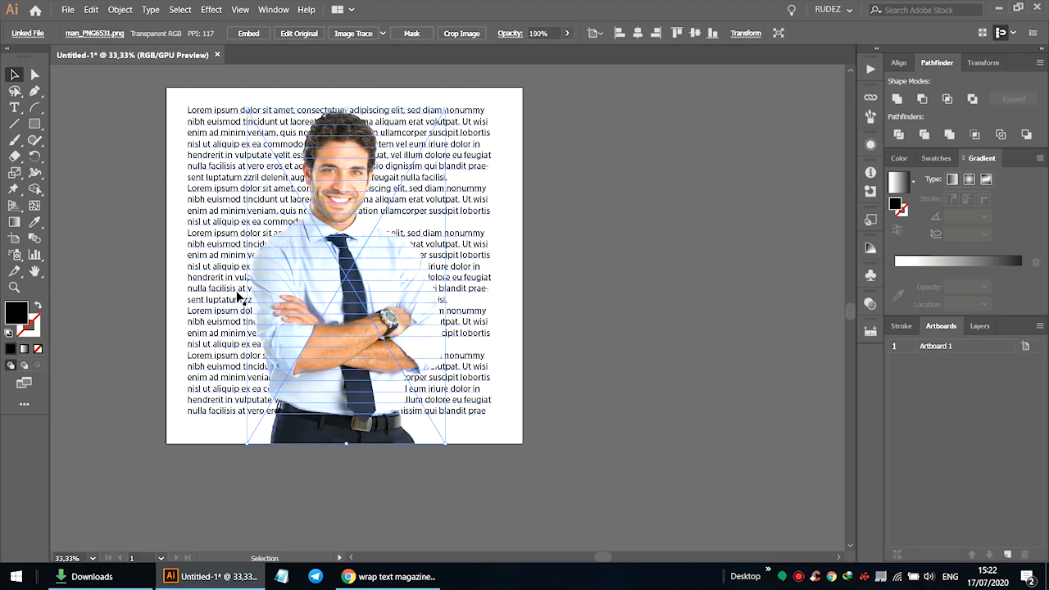
{"action": "left_click", "coordinate": [557, 322]}
{"action": "left_click", "coordinate": [353, 298]}
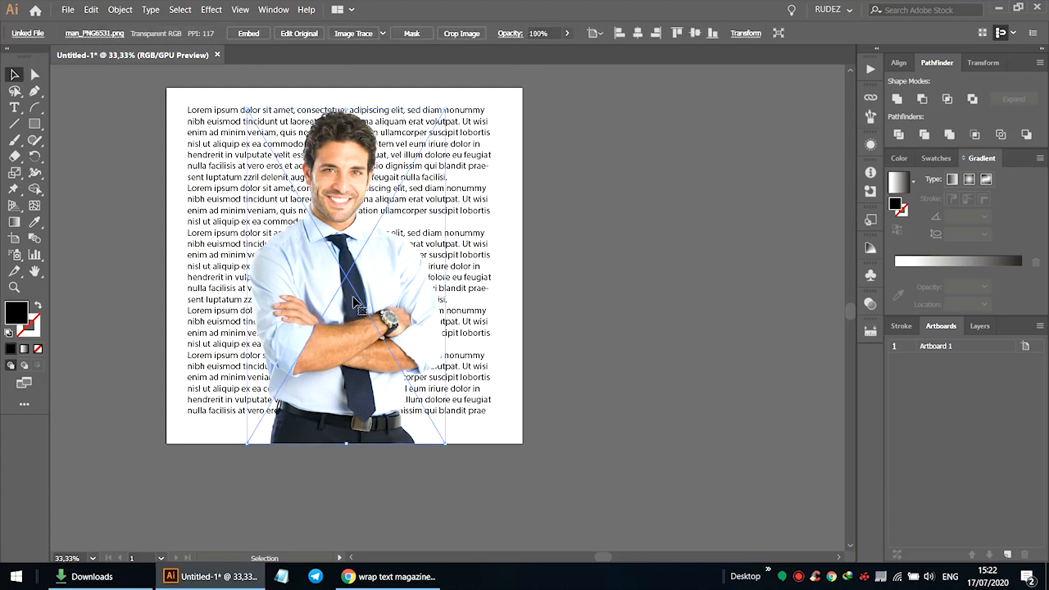
{"action": "scroll", "coordinate": [354, 303], "scroll_direction": "up", "scroll_amount": 1}
{"action": "scroll", "coordinate": [353, 304], "scroll_direction": "down", "scroll_amount": 2}
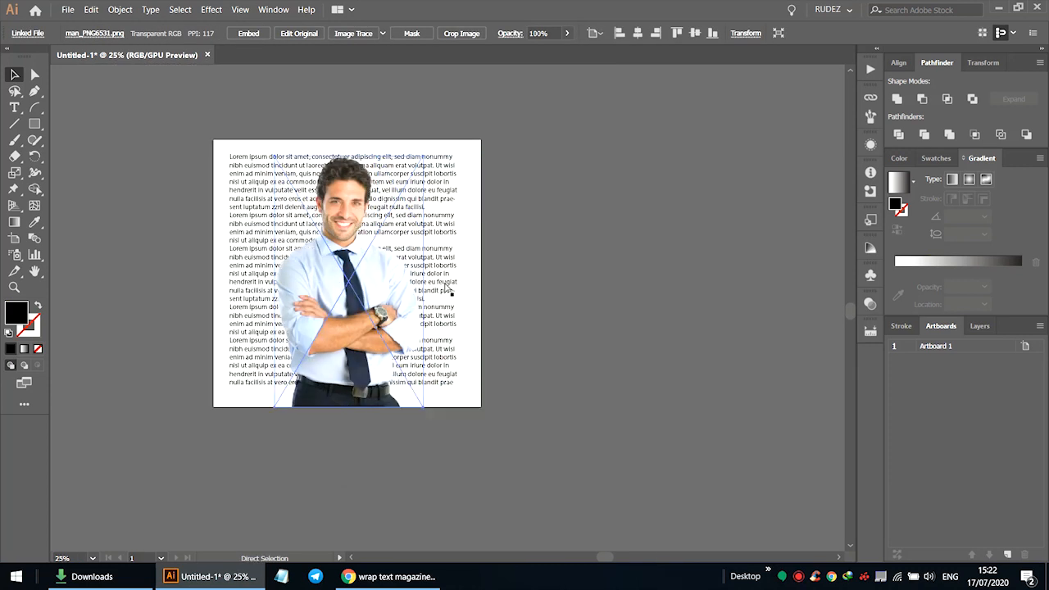
{"action": "scroll", "coordinate": [377, 316], "scroll_direction": "up", "scroll_amount": 1}
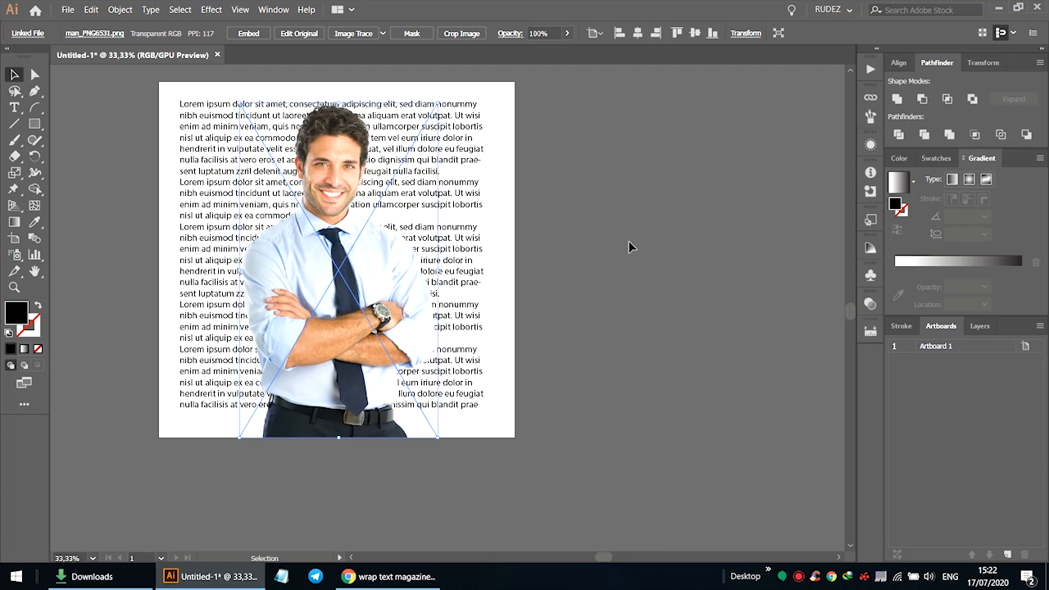
{"action": "left_click", "coordinate": [309, 299]}
{"action": "scroll", "coordinate": [310, 297], "scroll_direction": "up", "scroll_amount": 1}
{"action": "left_click_drag", "start_coordinate": [318, 284], "coordinate": [414, 289]}
{"action": "key", "text": "ctrl+z"}
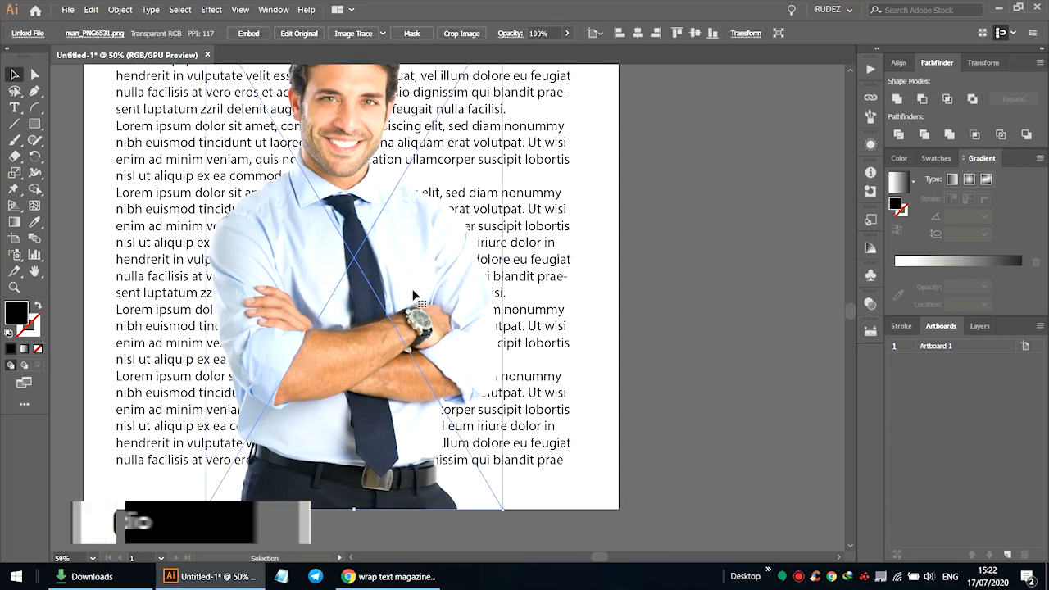
Apply Image Trace with the default preset to the man's photo.
{"action": "scroll", "coordinate": [394, 296], "scroll_direction": "down", "scroll_amount": 1}
{"action": "scroll", "coordinate": [361, 307], "scroll_direction": "up", "scroll_amount": 1}
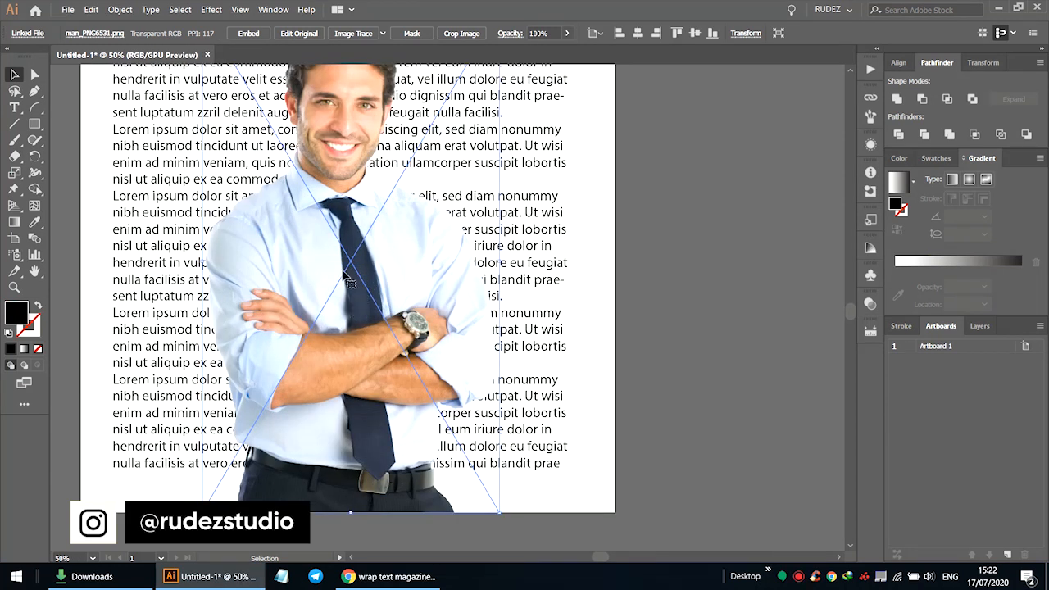
{"action": "left_click", "coordinate": [348, 34]}
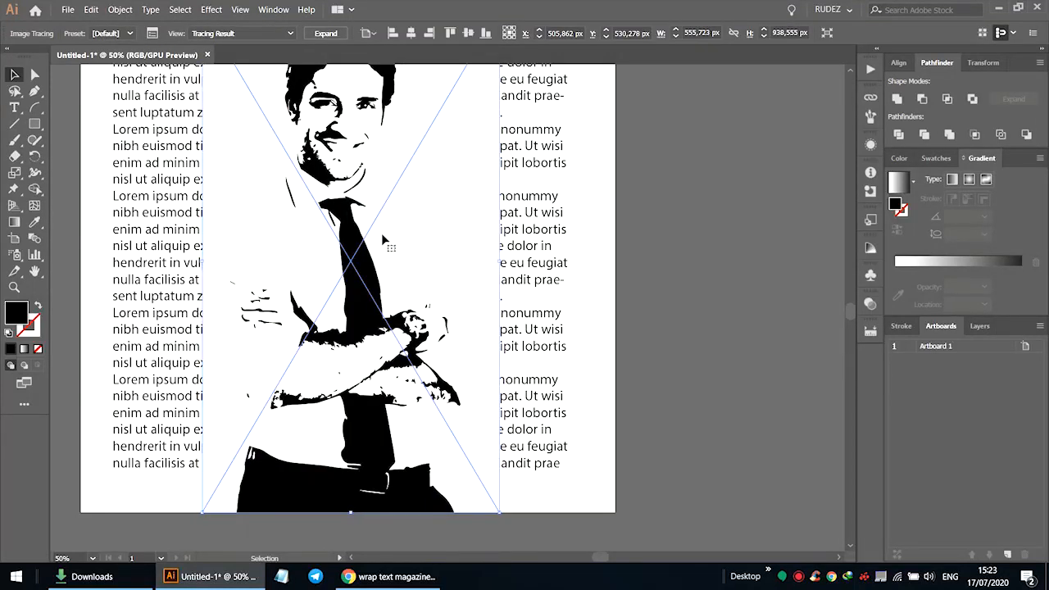
{"action": "scroll", "coordinate": [387, 264], "scroll_direction": "up", "scroll_amount": 1}
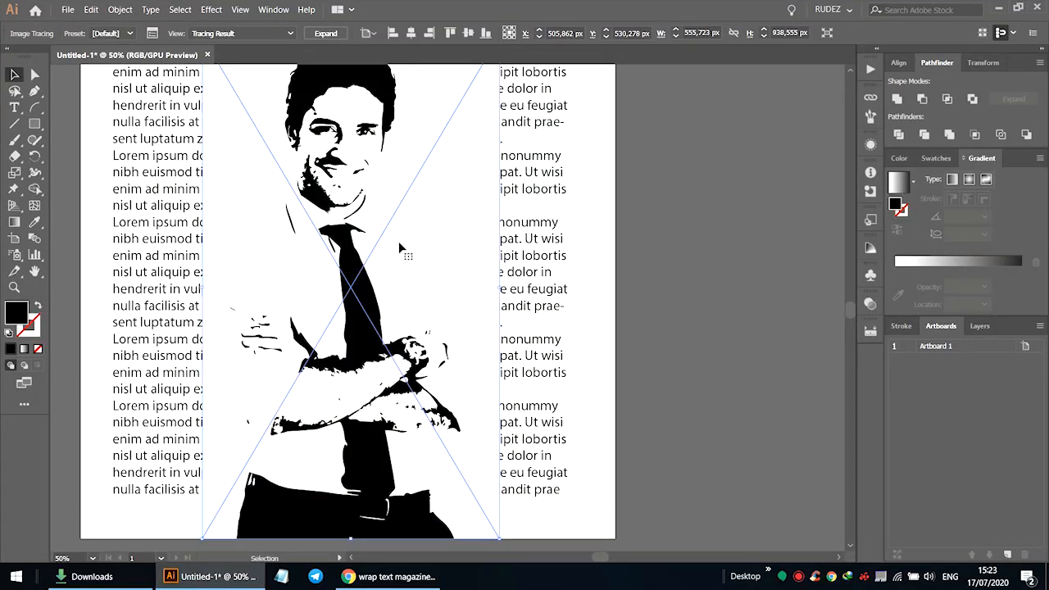
{"action": "scroll", "coordinate": [399, 246], "scroll_direction": "down", "scroll_amount": 2}
{"action": "scroll", "coordinate": [398, 246], "scroll_direction": "up", "scroll_amount": 2}
{"action": "scroll", "coordinate": [392, 247], "scroll_direction": "down", "scroll_amount": 1}
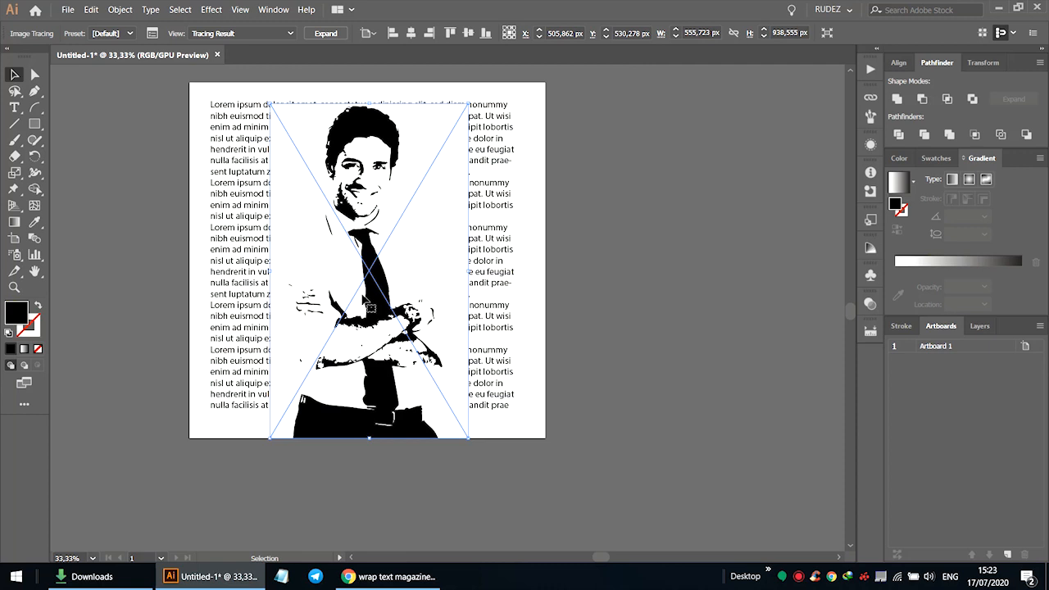
Set the image trace threshold to 250 and make it ignore white.
{"action": "left_click", "coordinate": [153, 33]}
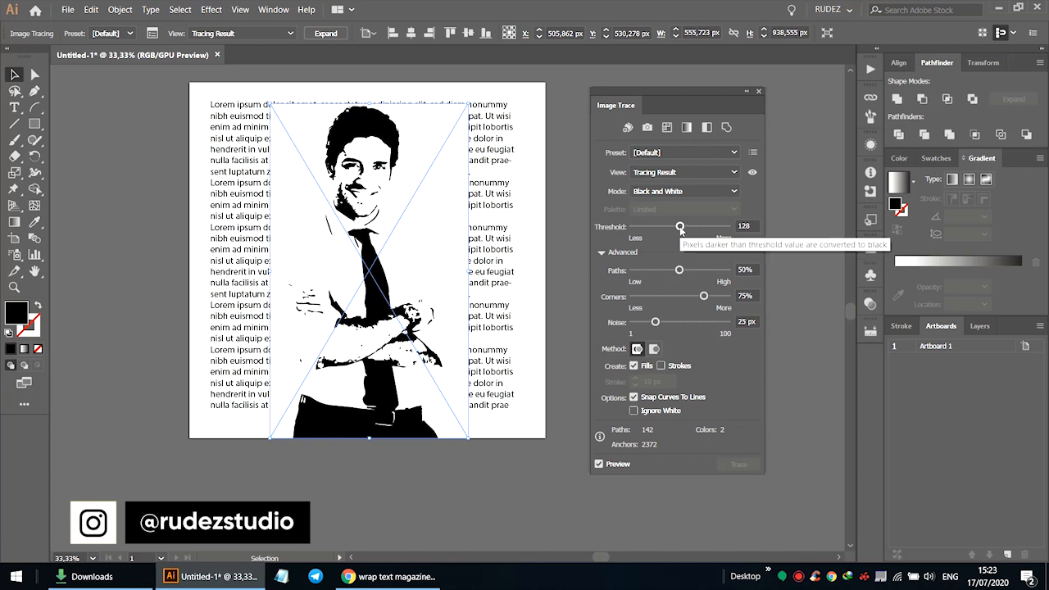
{"action": "left_click_drag", "start_coordinate": [679, 227], "coordinate": [725, 232]}
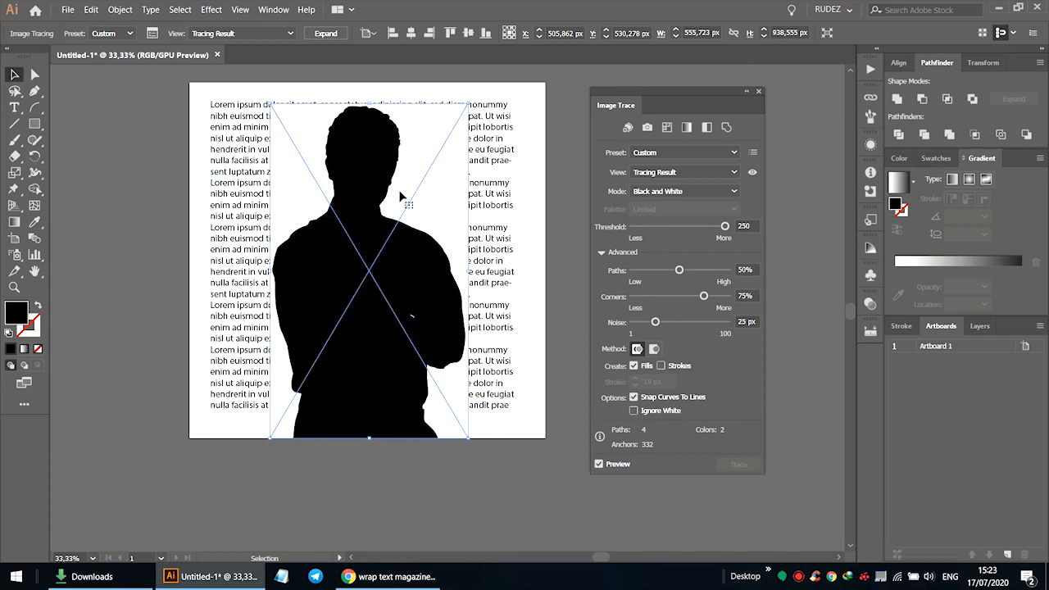
{"action": "left_click", "coordinate": [634, 411]}
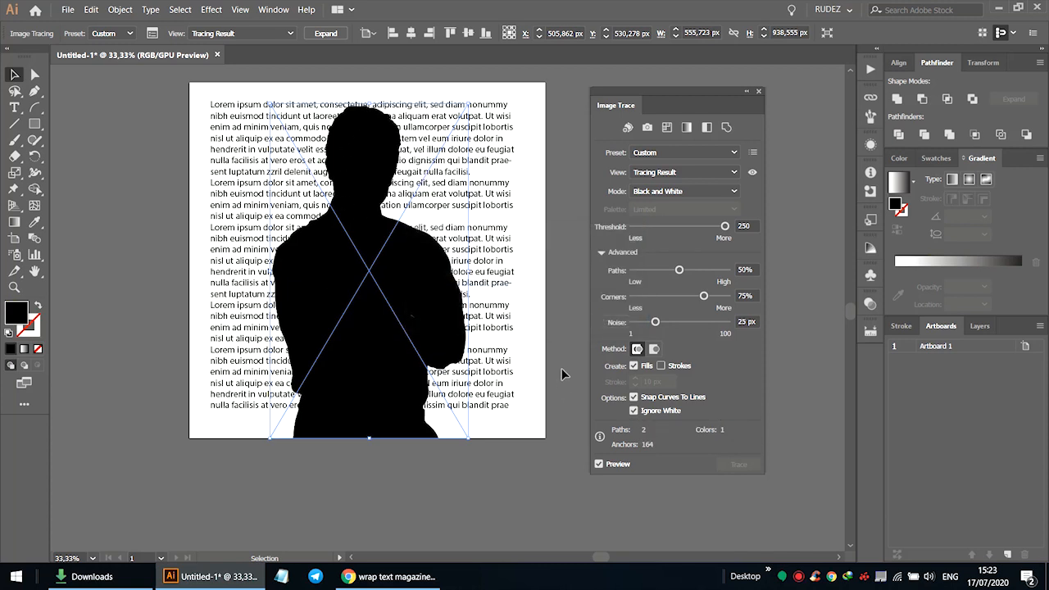
{"action": "left_click", "coordinate": [758, 92]}
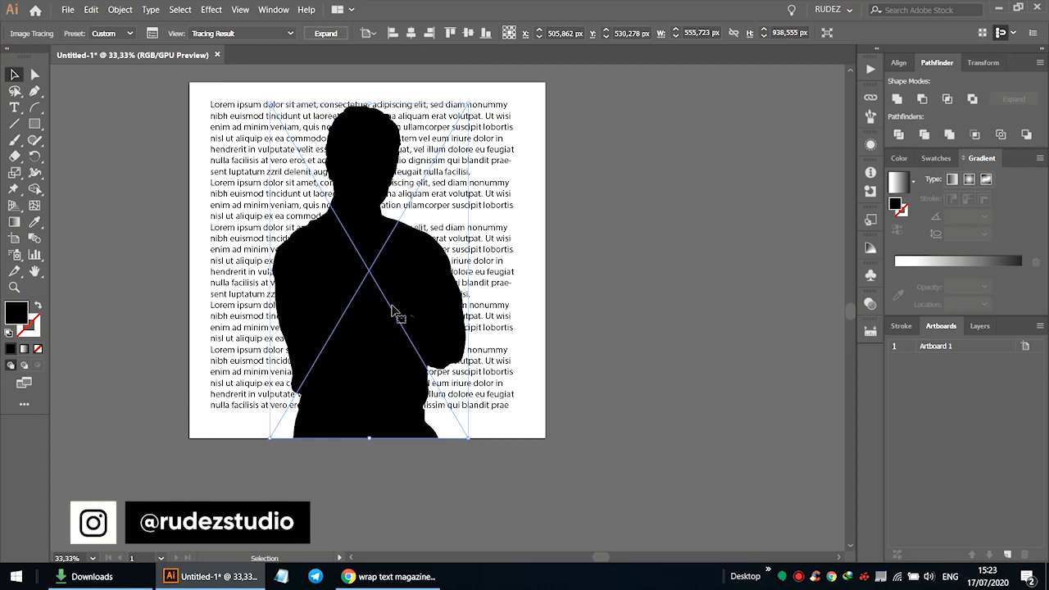
Expand the traced silhouette into editable vector paths and select the resulting group.
{"action": "left_click", "coordinate": [328, 34]}
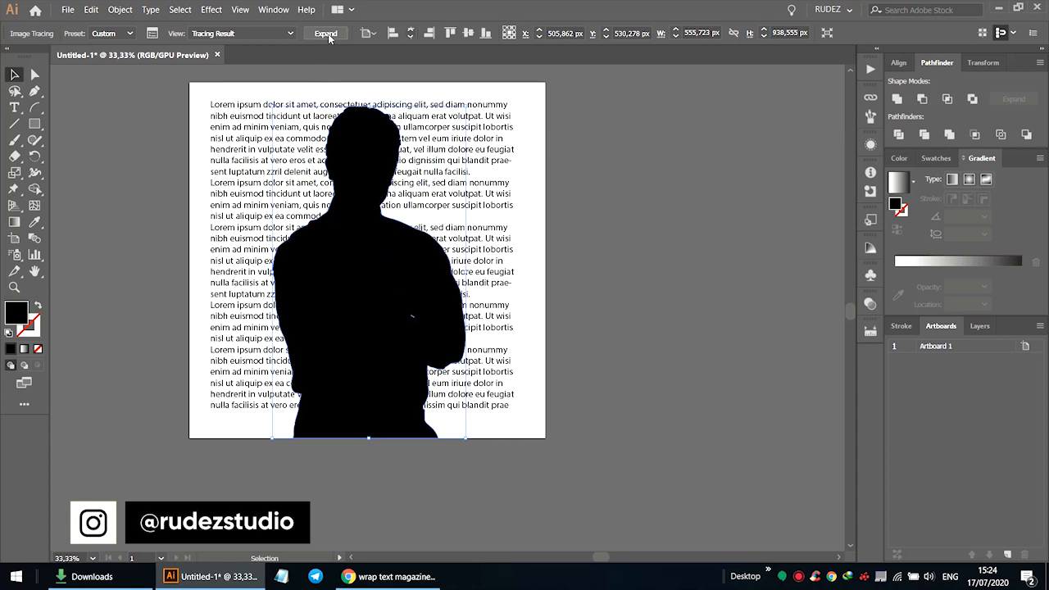
{"action": "left_click", "coordinate": [555, 332]}
{"action": "left_click", "coordinate": [403, 335]}
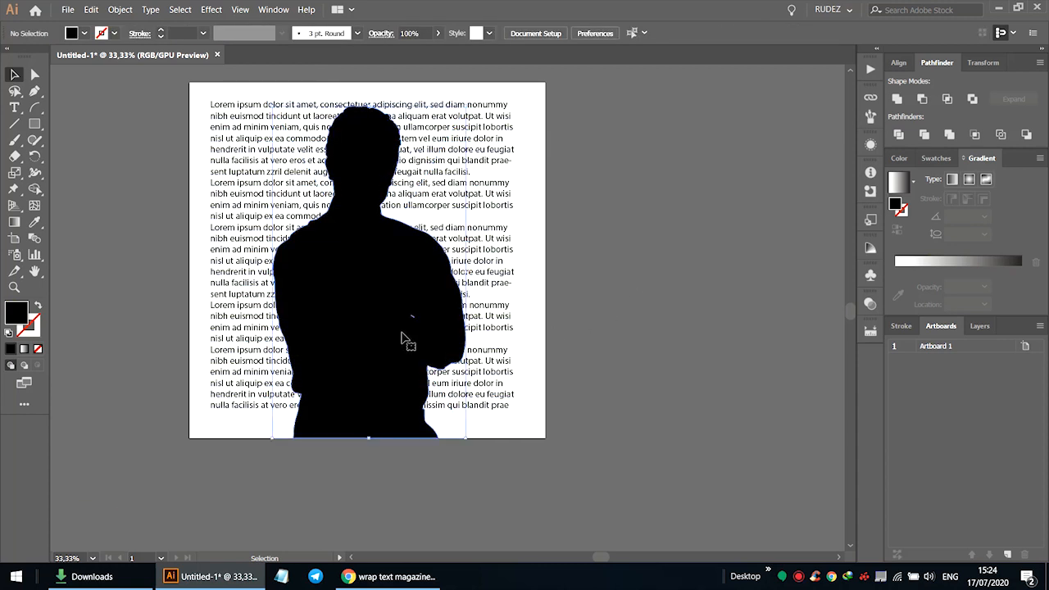
Examine the silhouette up close for leftover gaps inside the arm area.
{"action": "scroll", "coordinate": [424, 332], "scroll_direction": "up", "scroll_amount": 1}
{"action": "scroll", "coordinate": [424, 336], "scroll_direction": "up", "scroll_amount": 1}
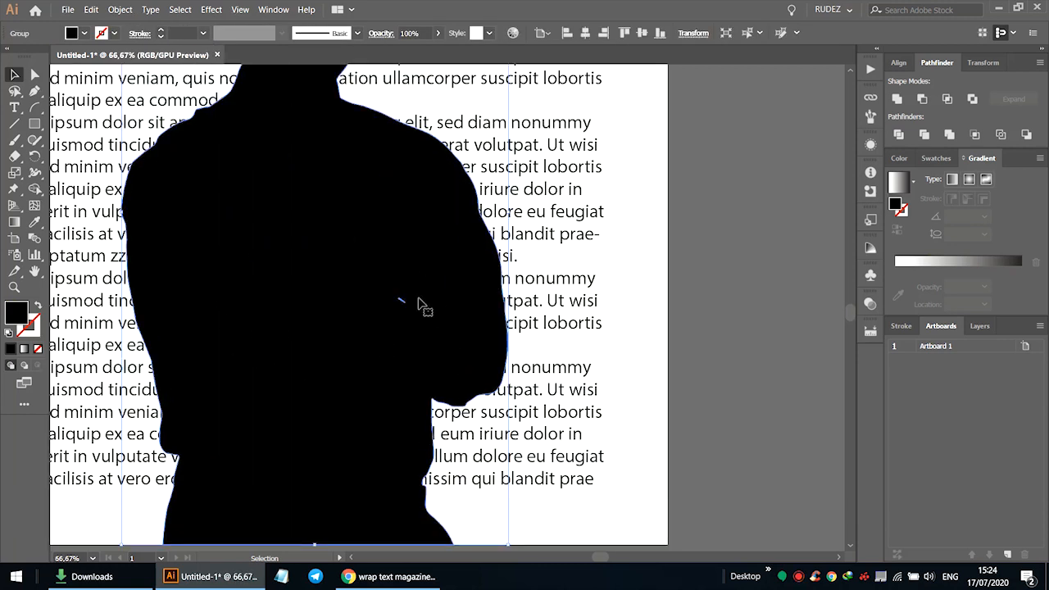
{"action": "scroll", "coordinate": [254, 171], "scroll_direction": "down", "scroll_amount": 2}
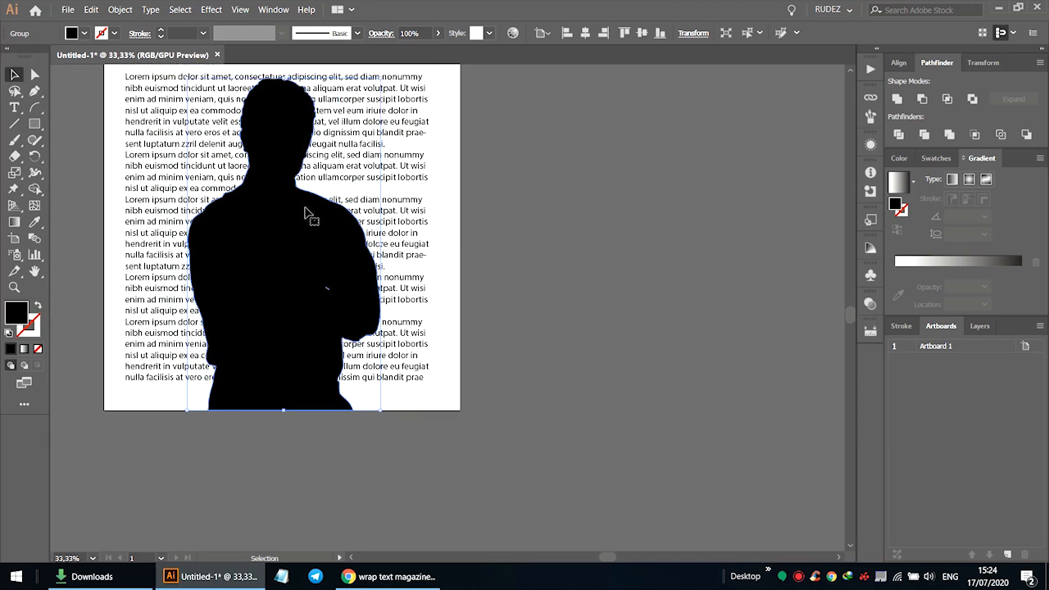
{"action": "scroll", "coordinate": [274, 194], "scroll_direction": "up", "scroll_amount": 2}
{"action": "scroll", "coordinate": [277, 298], "scroll_direction": "down", "scroll_amount": 4}
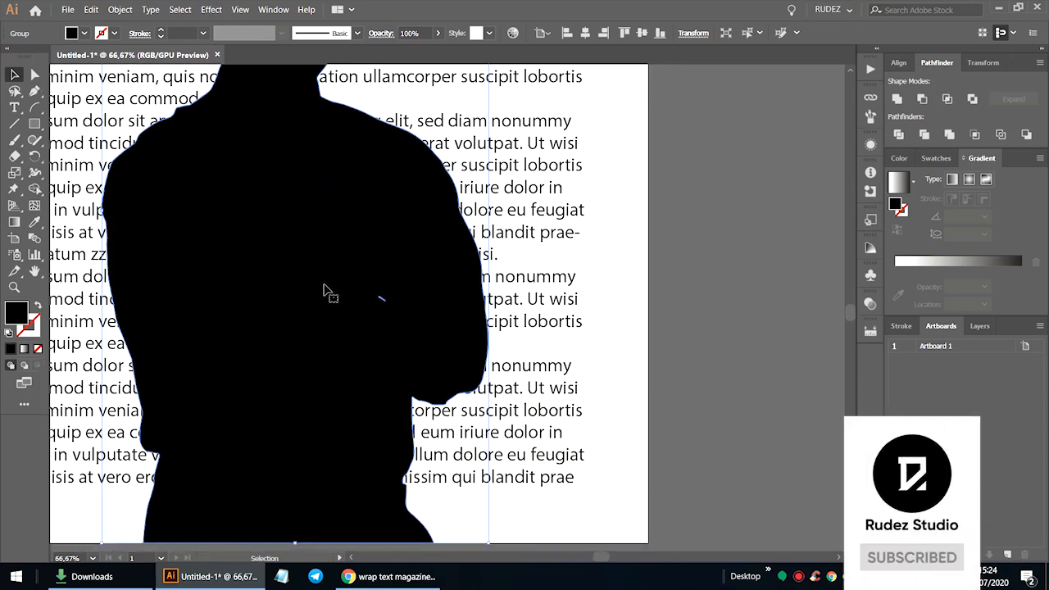
{"action": "scroll", "coordinate": [394, 324], "scroll_direction": "up", "scroll_amount": 2}
{"action": "scroll", "coordinate": [387, 287], "scroll_direction": "up", "scroll_amount": 1}
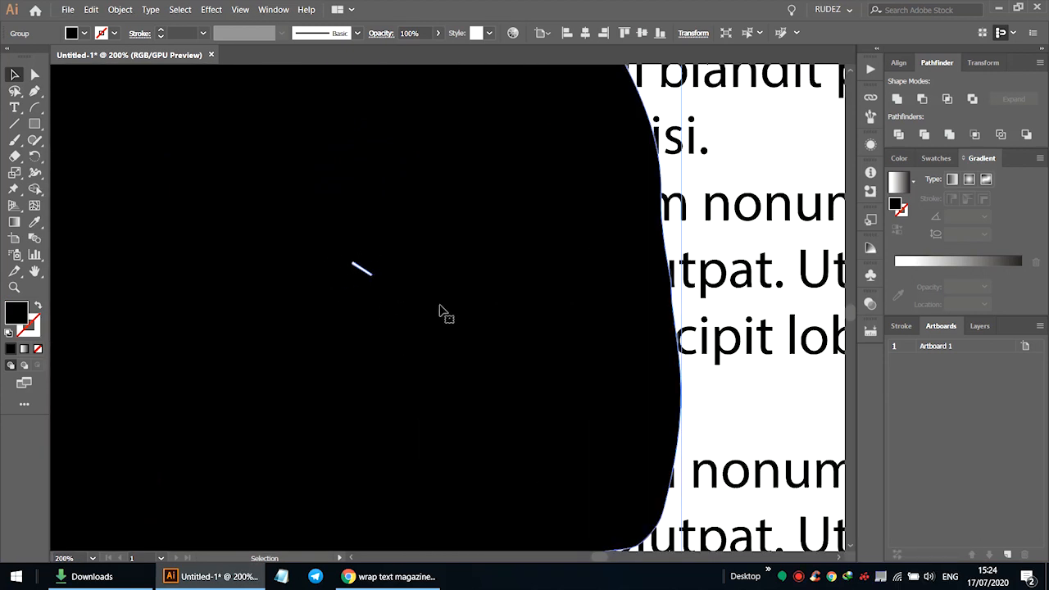
{"action": "scroll", "coordinate": [443, 312], "scroll_direction": "down", "scroll_amount": 5}
{"action": "scroll", "coordinate": [431, 286], "scroll_direction": "up", "scroll_amount": 5}
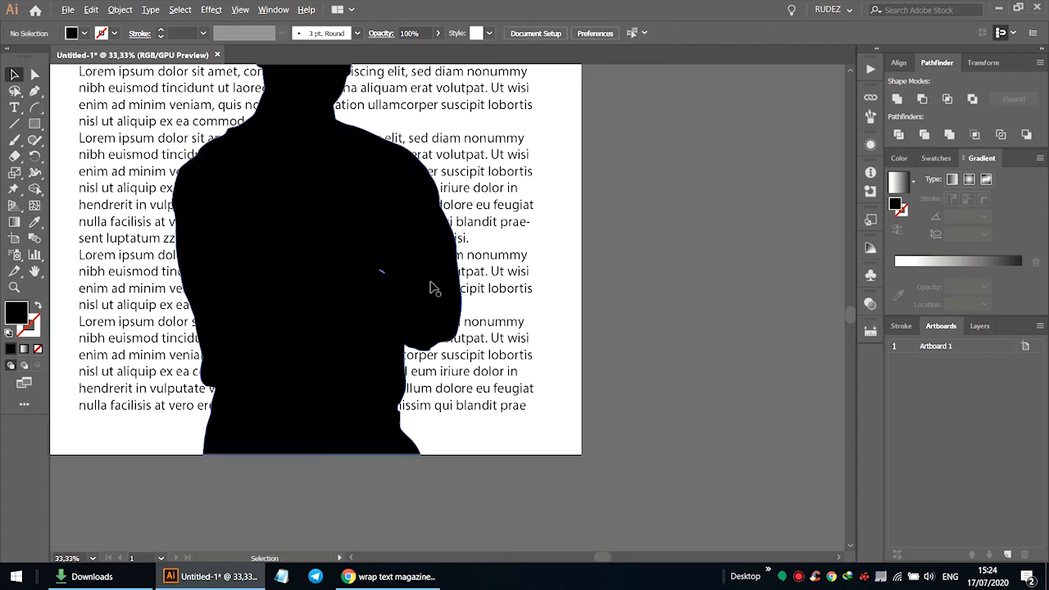
Delete the small leftover gap inside the silhouette's arm area.
{"action": "left_click", "coordinate": [36, 75]}
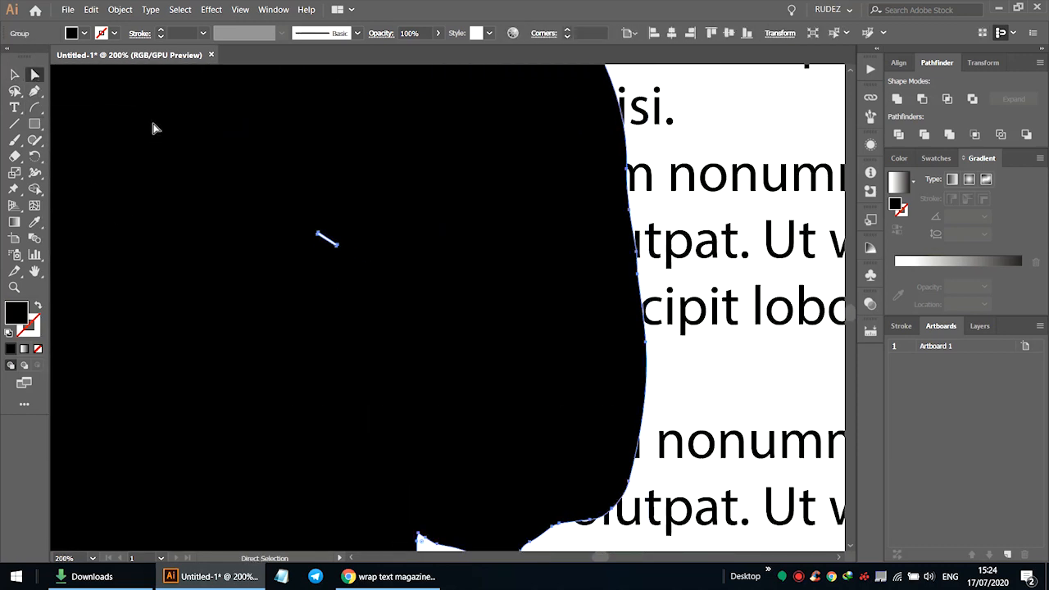
{"action": "scroll", "coordinate": [320, 237], "scroll_direction": "up", "scroll_amount": 3}
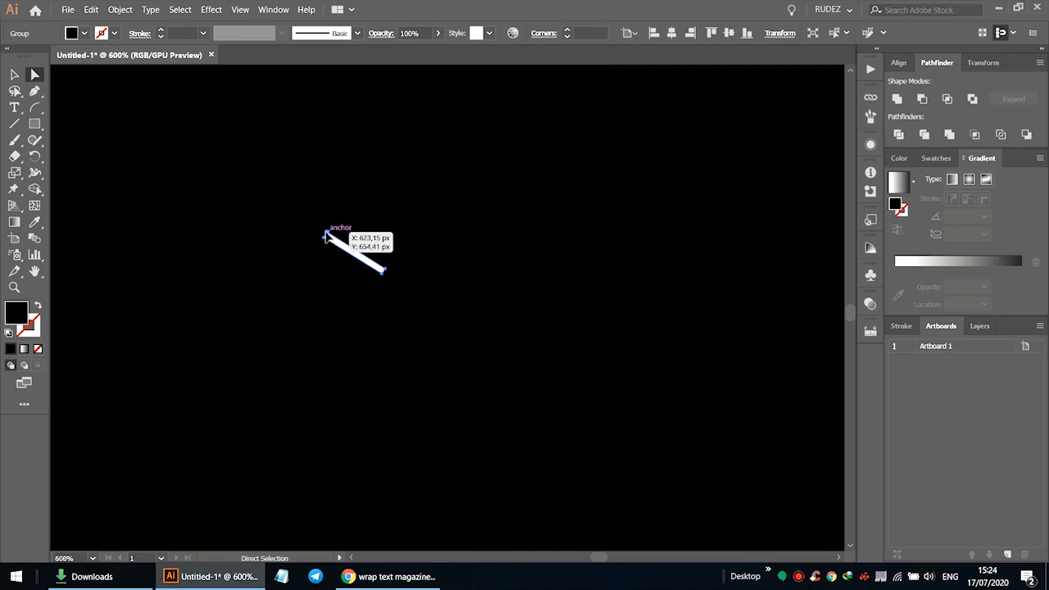
{"action": "left_click", "coordinate": [327, 235]}
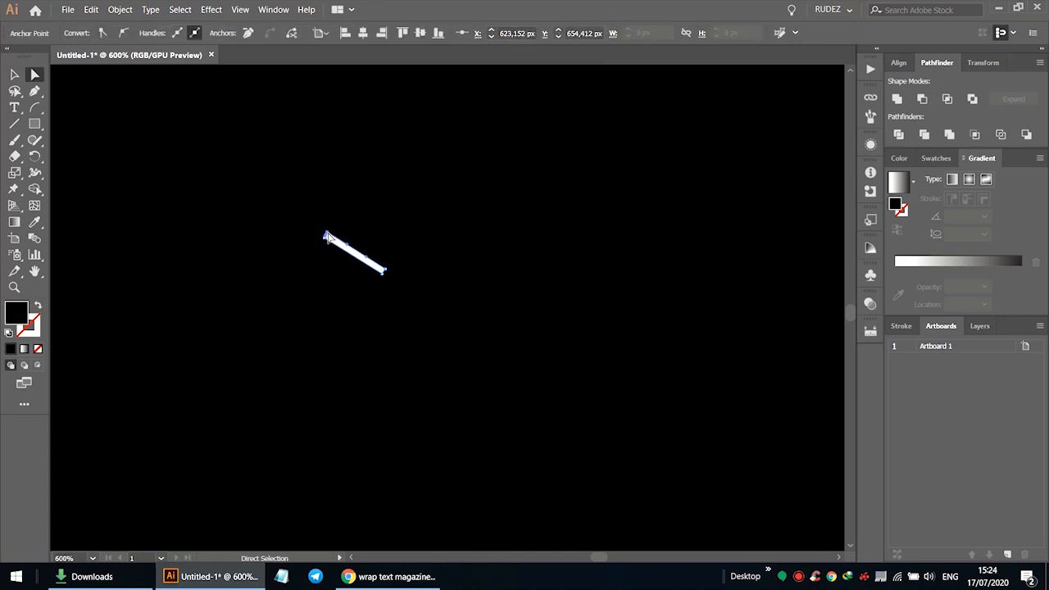
{"action": "key", "text": "Delete"}
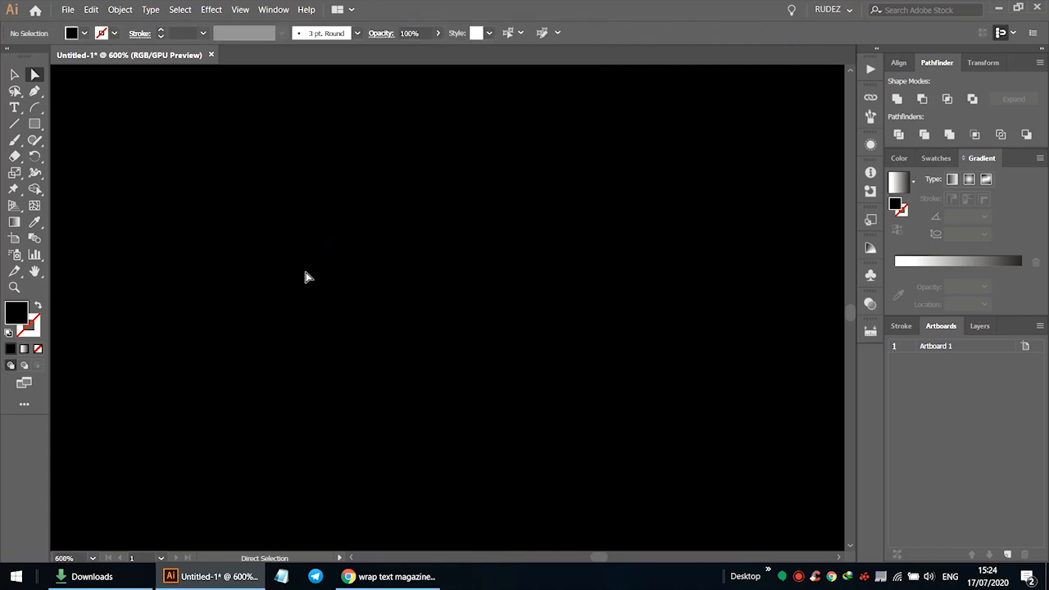
{"action": "scroll", "coordinate": [305, 277], "scroll_direction": "down", "scroll_amount": 8}
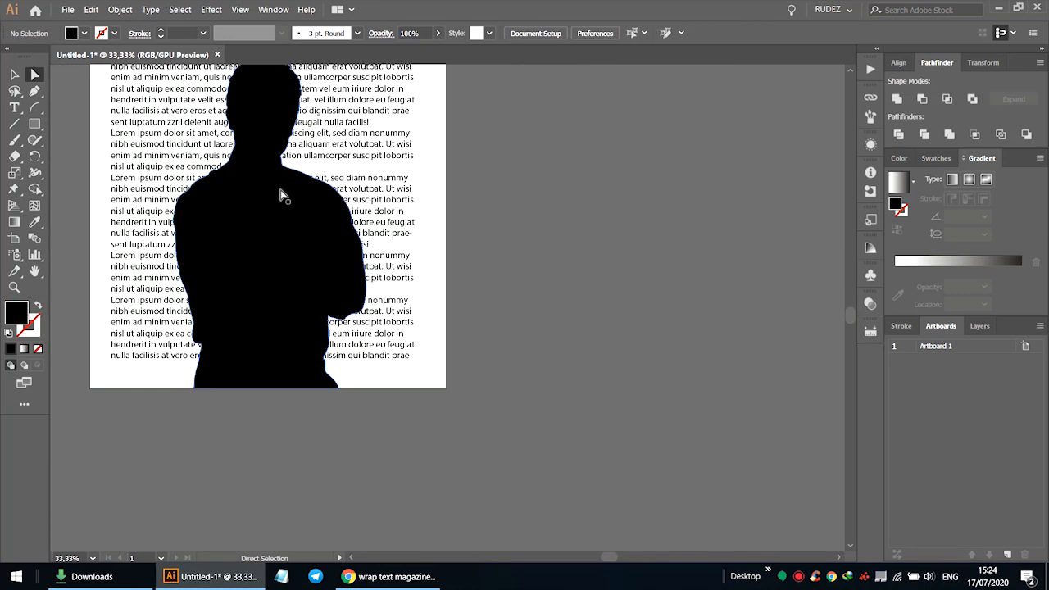
{"action": "scroll", "coordinate": [280, 195], "scroll_direction": "up", "scroll_amount": 3}
Move the black silhouette aside to uncover the man's photo, undo the move and deselect it.
{"action": "left_click", "coordinate": [15, 76]}
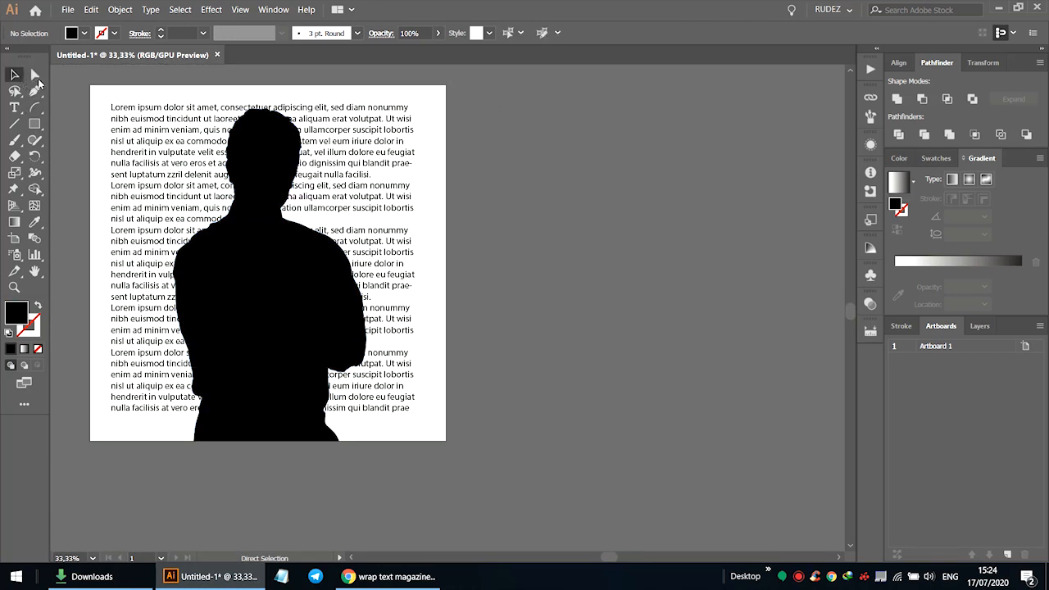
{"action": "left_click", "coordinate": [341, 317]}
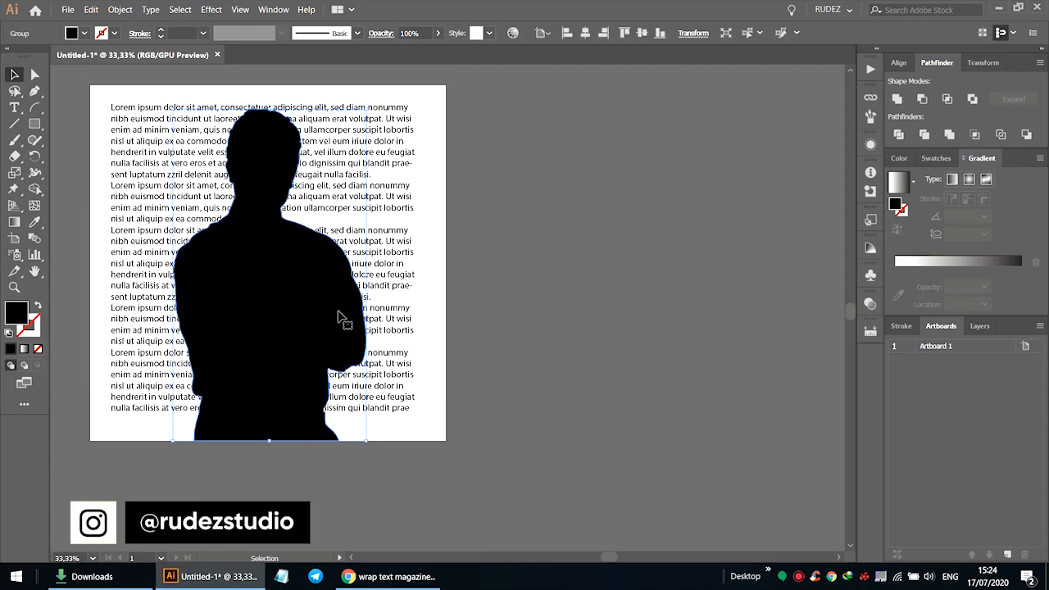
{"action": "left_click_drag", "start_coordinate": [278, 298], "coordinate": [361, 328]}
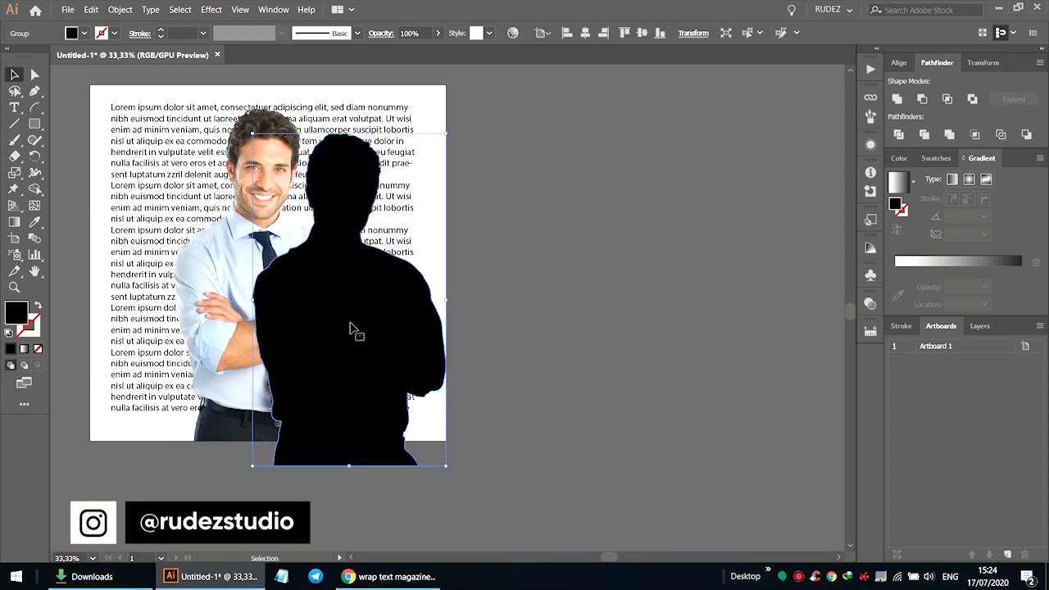
{"action": "key", "text": "ctrl+z"}
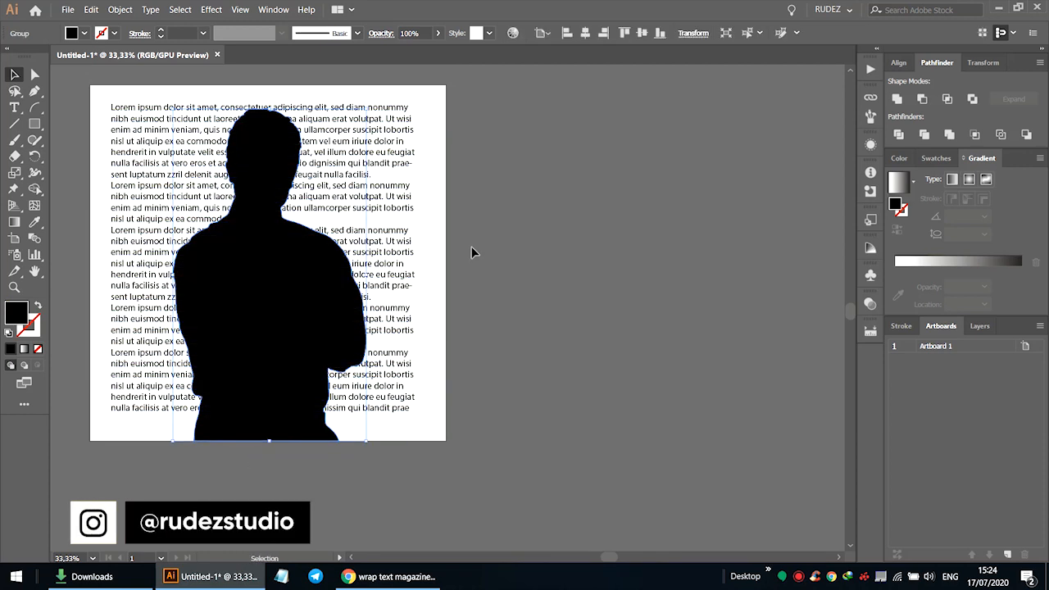
{"action": "left_click", "coordinate": [429, 286]}
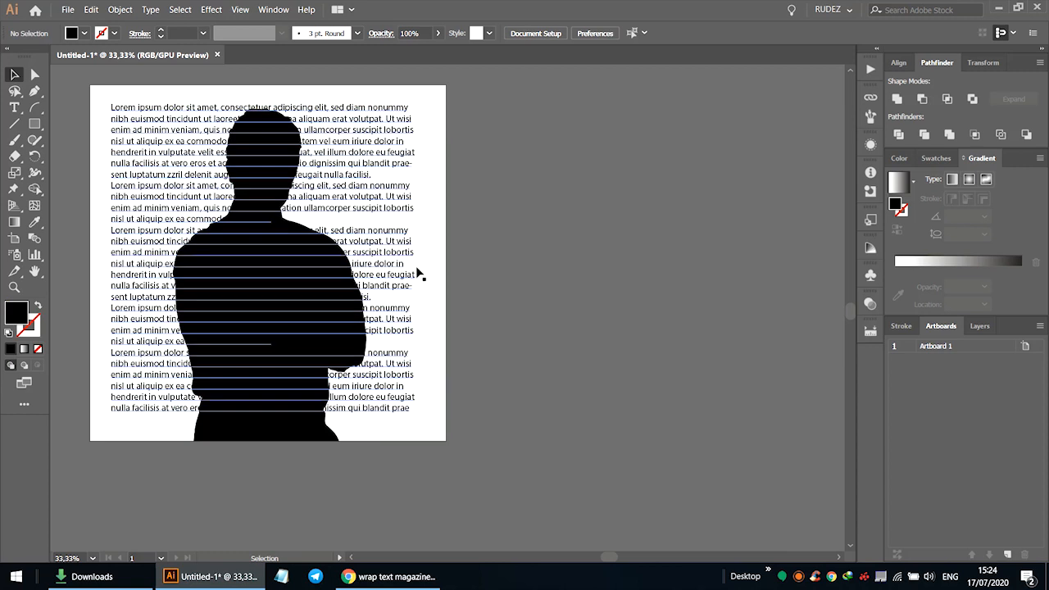
Fill the man's silhouette with white.
{"action": "left_click", "coordinate": [276, 265]}
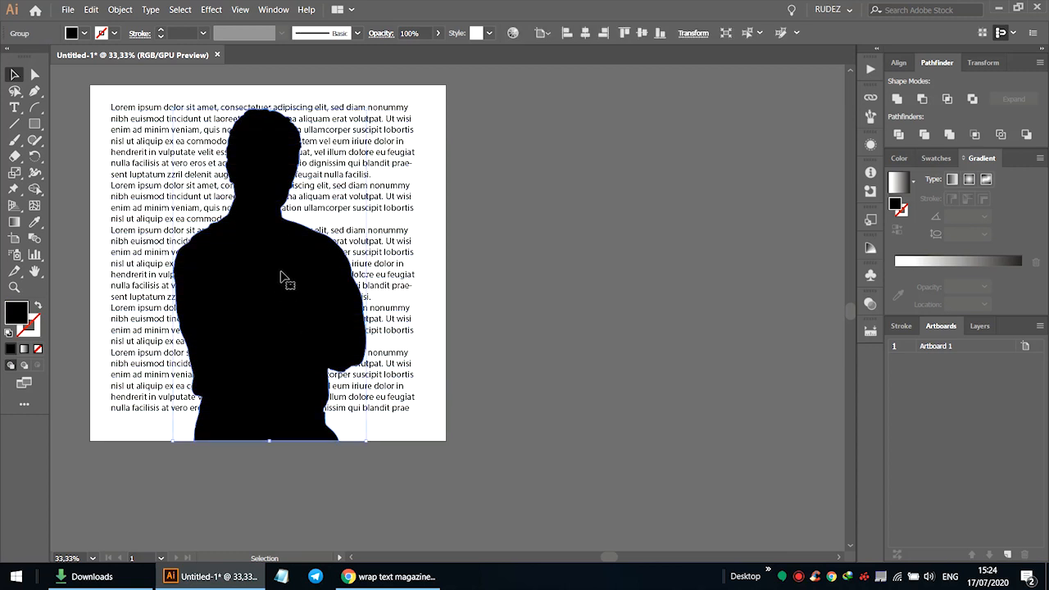
{"action": "scroll", "coordinate": [221, 284], "scroll_direction": "up", "scroll_amount": 1}
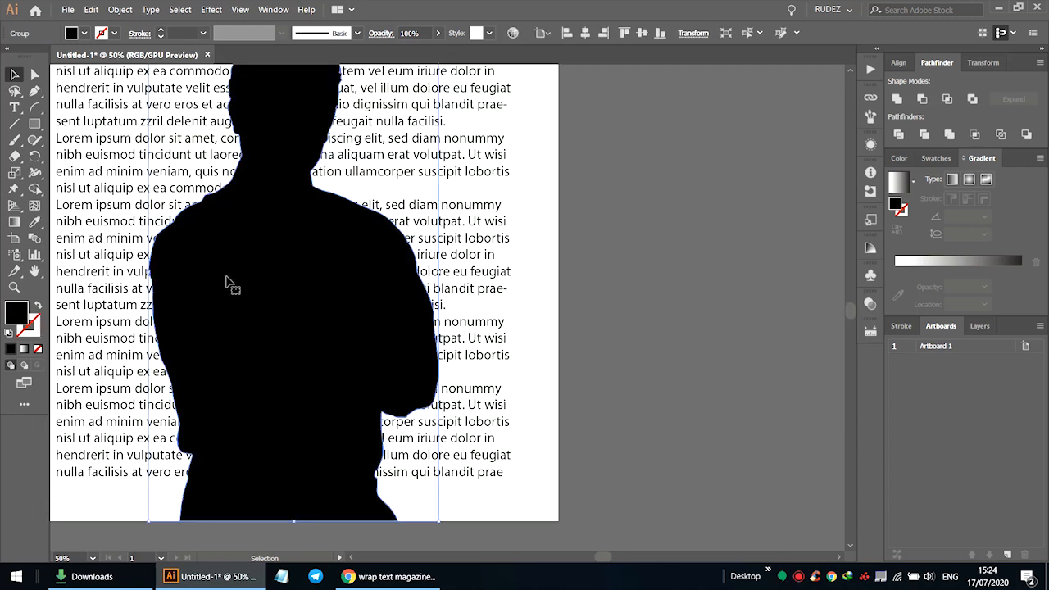
{"action": "left_click", "coordinate": [84, 33]}
{"action": "left_click", "coordinate": [27, 58]}
{"action": "left_click", "coordinate": [673, 210]}
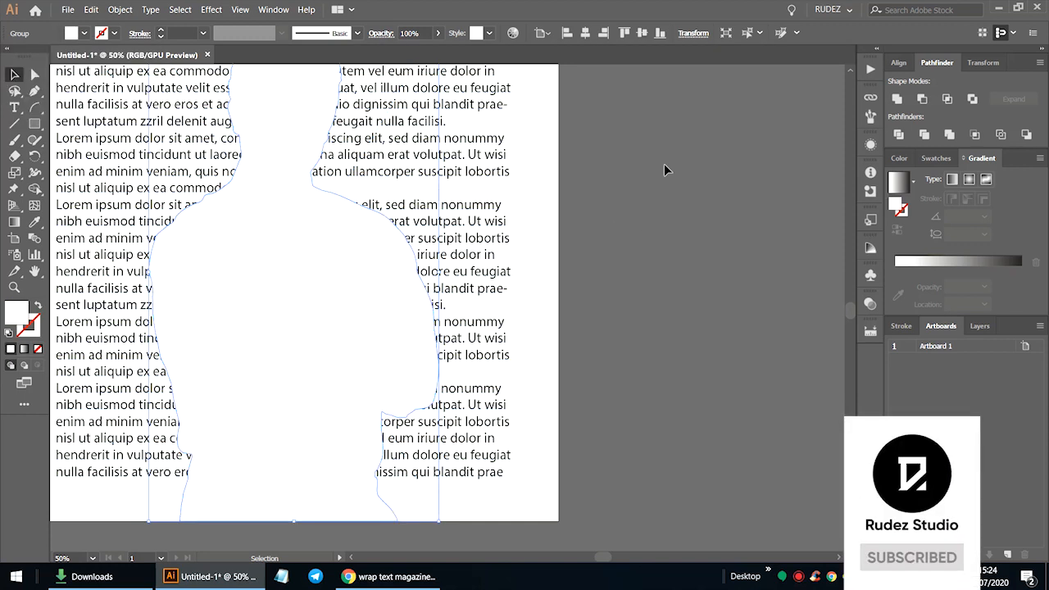
{"action": "left_click", "coordinate": [257, 264]}
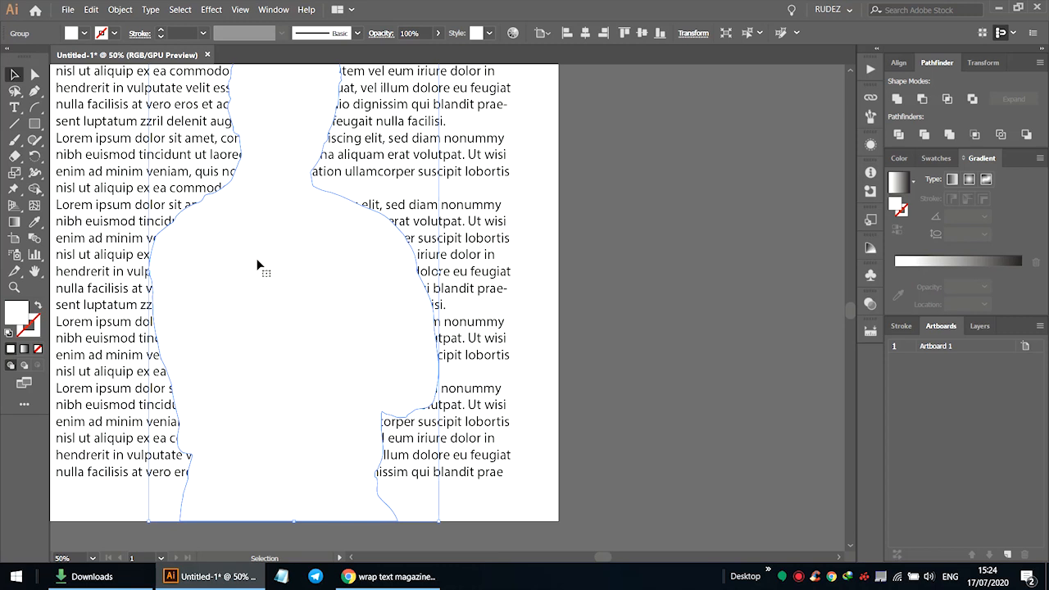
{"action": "scroll", "coordinate": [315, 254], "scroll_direction": "down", "scroll_amount": 2}
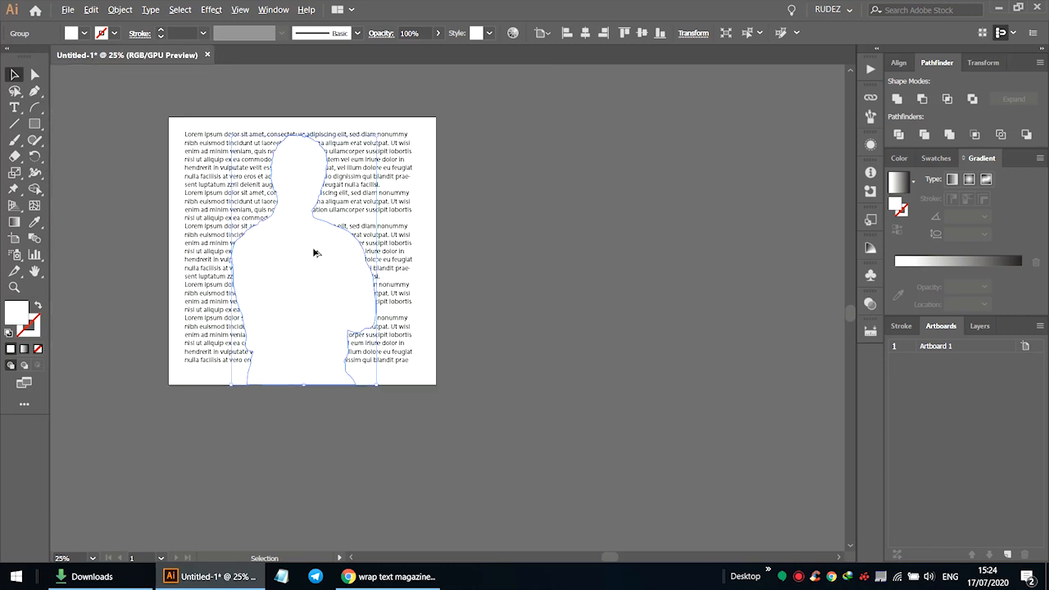
{"action": "left_click", "coordinate": [582, 237]}
{"action": "left_click", "coordinate": [317, 280]}
{"action": "key", "text": "ctrl+f"}
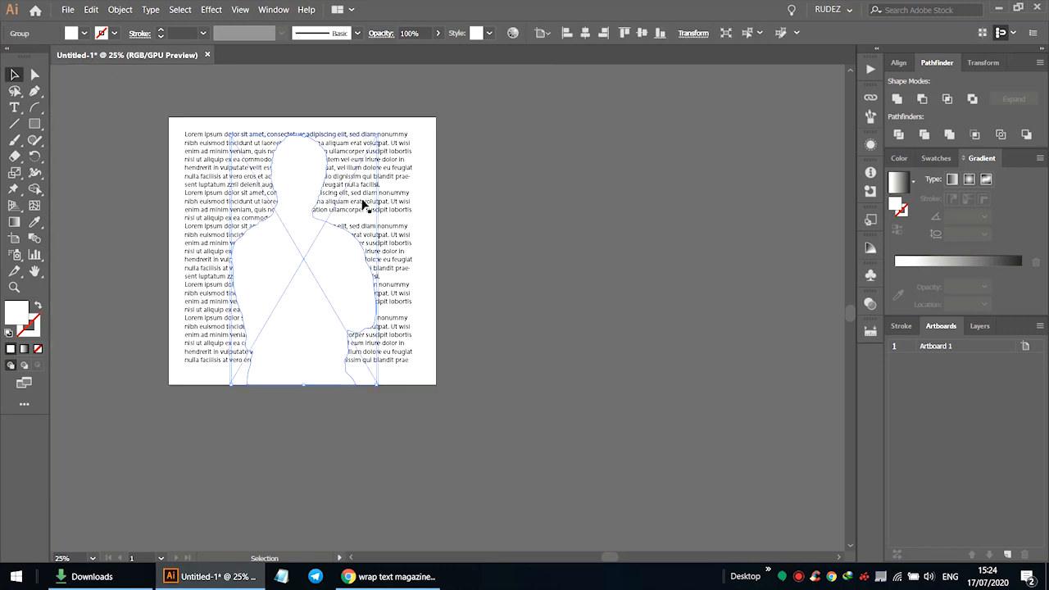
{"action": "left_click", "coordinate": [401, 166]}
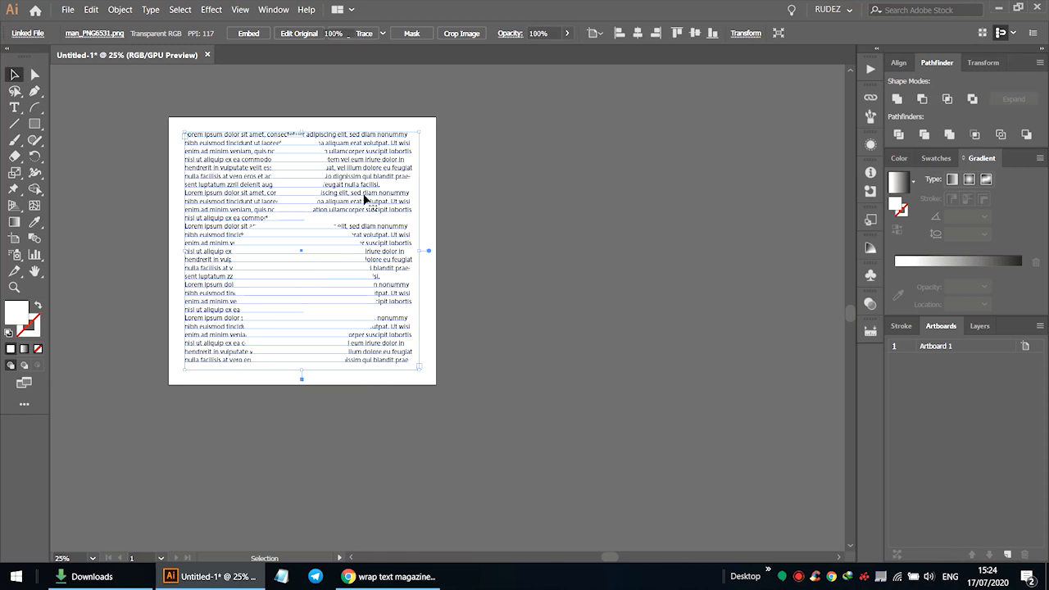
{"action": "left_click", "coordinate": [332, 270]}
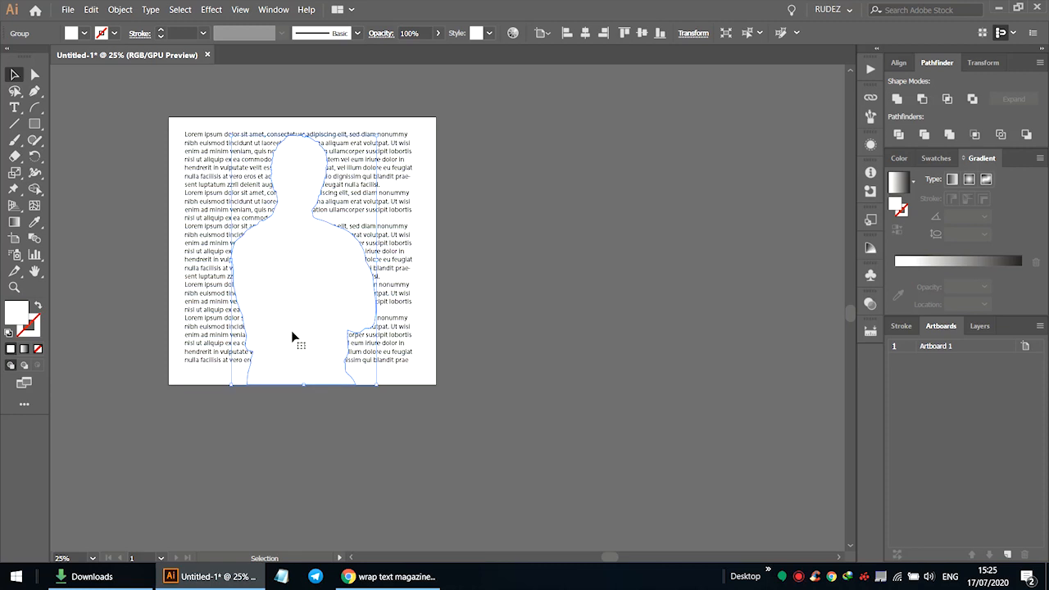
{"action": "left_click", "coordinate": [507, 328]}
{"action": "scroll", "coordinate": [326, 328], "scroll_direction": "up", "scroll_amount": 1}
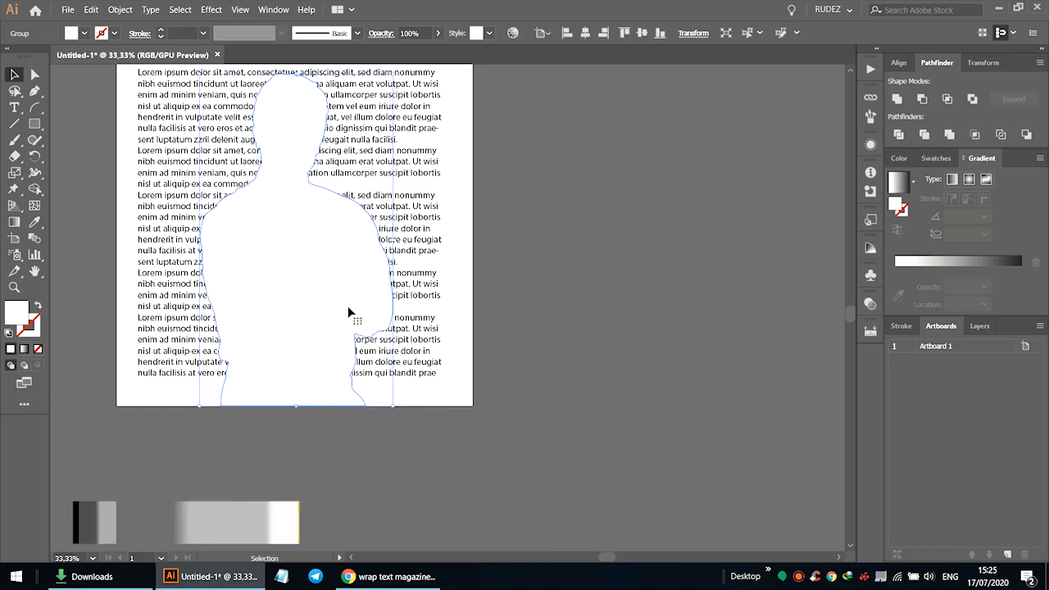
{"action": "left_click", "coordinate": [328, 139]}
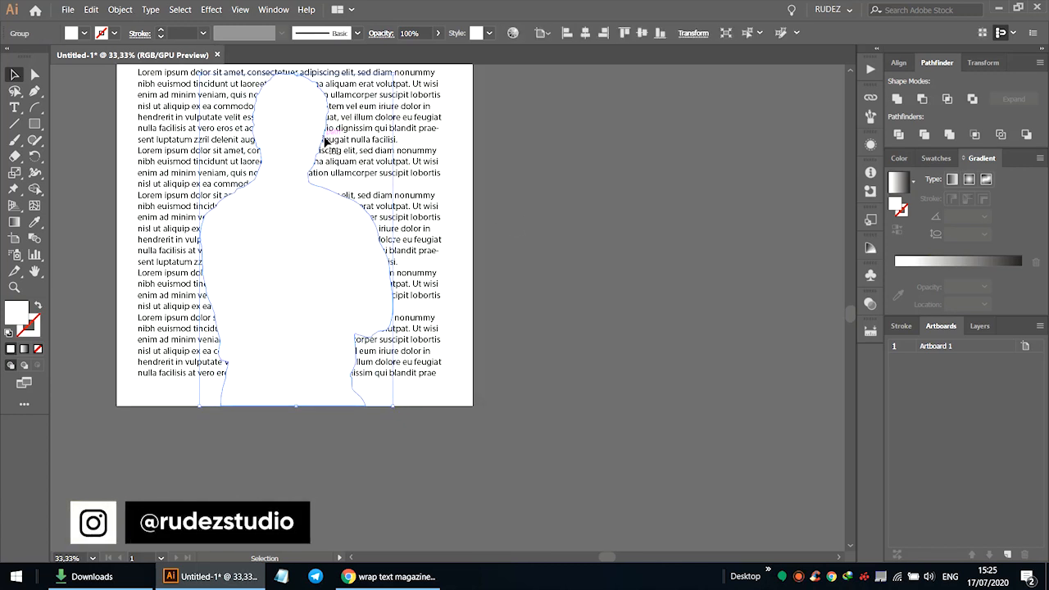
{"action": "left_click", "coordinate": [129, 12]}
{"action": "left_click", "coordinate": [663, 227]}
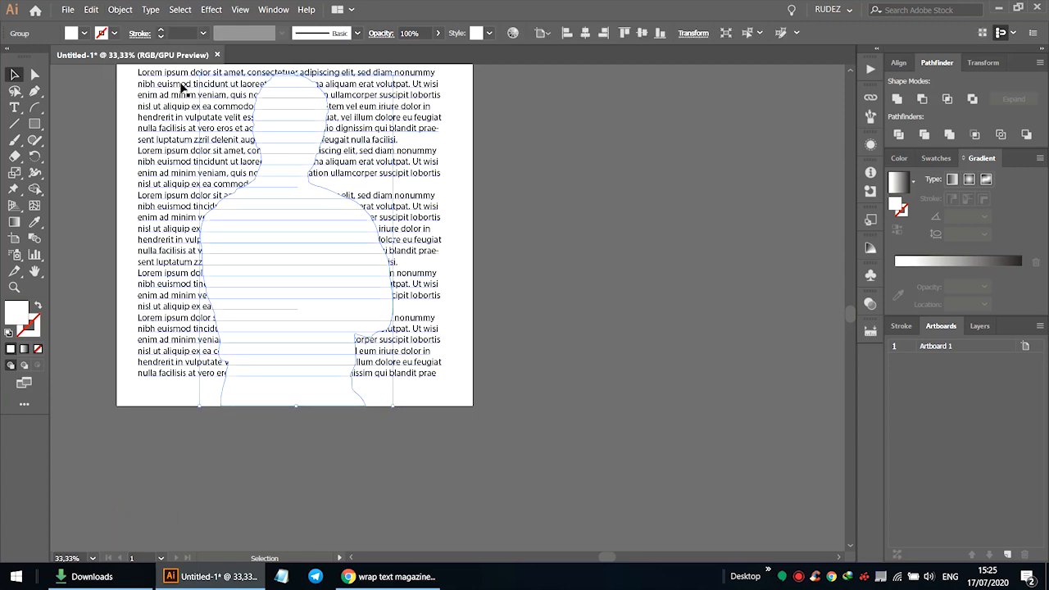
Shift the white silhouette off the photo to compare the two, and undo the shift.
{"action": "left_click_drag", "start_coordinate": [327, 281], "coordinate": [520, 295]}
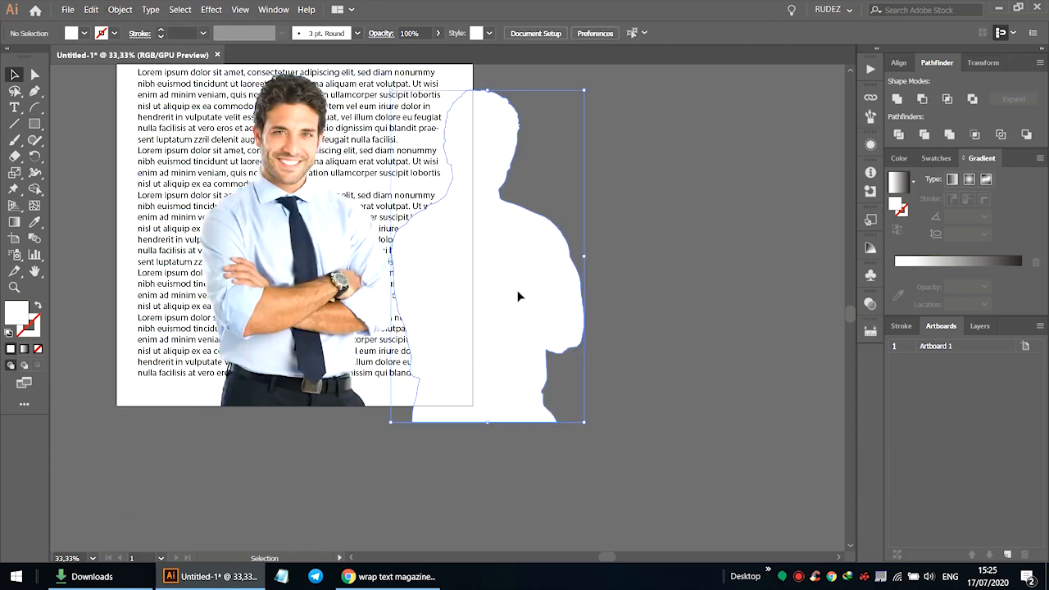
{"action": "key", "text": "ctrl+z"}
{"action": "mouse_move", "coordinate": [314, 399]}
{"action": "left_mouse_down"}
{"action": "mouse_move", "coordinate": [451, 361]}
{"action": "mouse_move", "coordinate": [449, 377]}
{"action": "left_mouse_up"}
{"action": "left_click", "coordinate": [275, 288]}
{"action": "key", "text": "ctrl+z"}
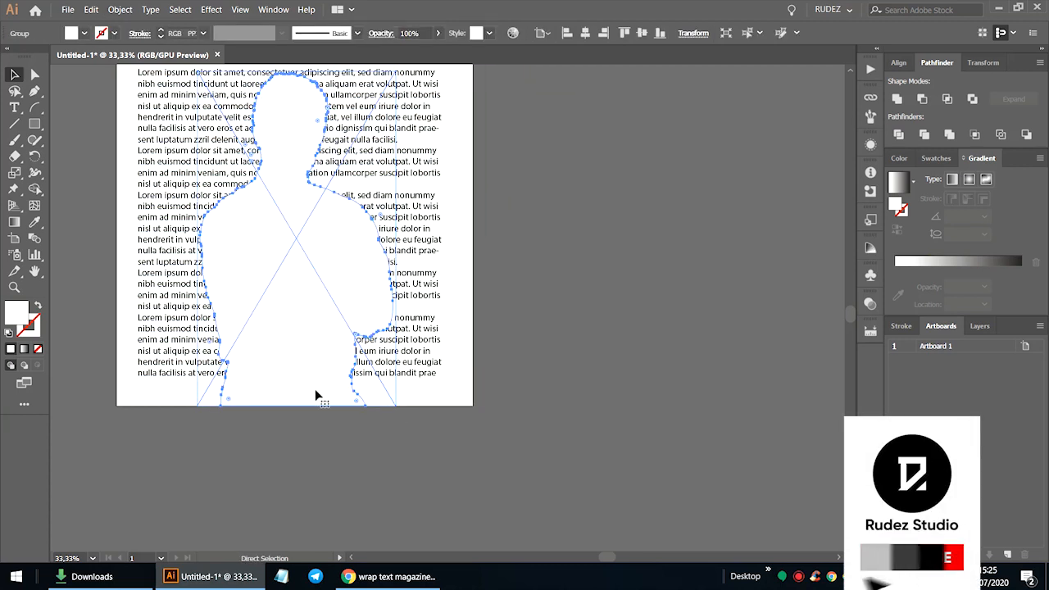
{"action": "left_click", "coordinate": [324, 412]}
{"action": "left_click", "coordinate": [303, 275]}
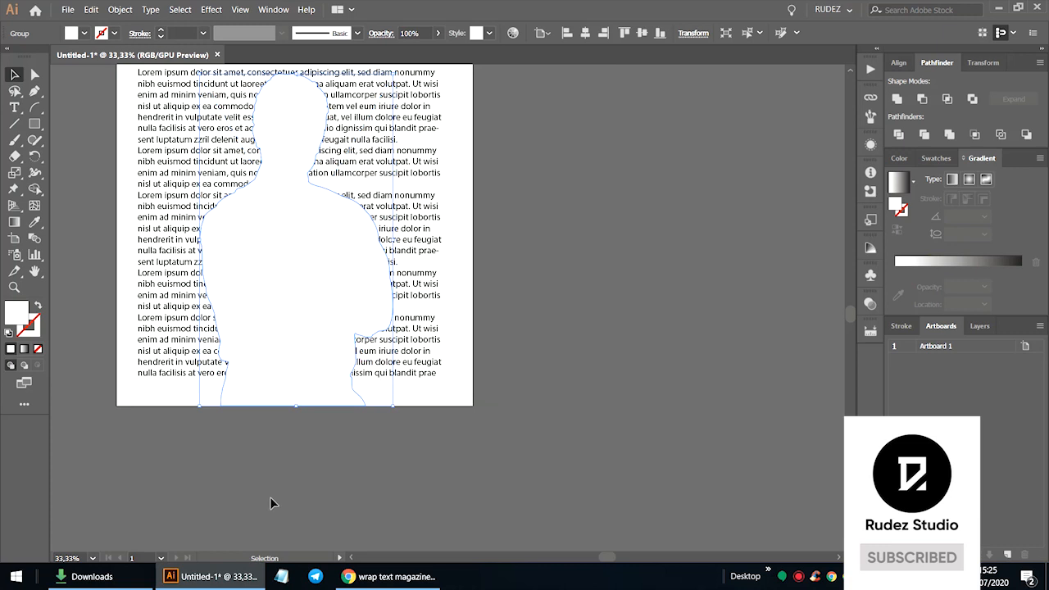
{"action": "left_click", "coordinate": [277, 443]}
{"action": "key", "text": "ctrl+a"}
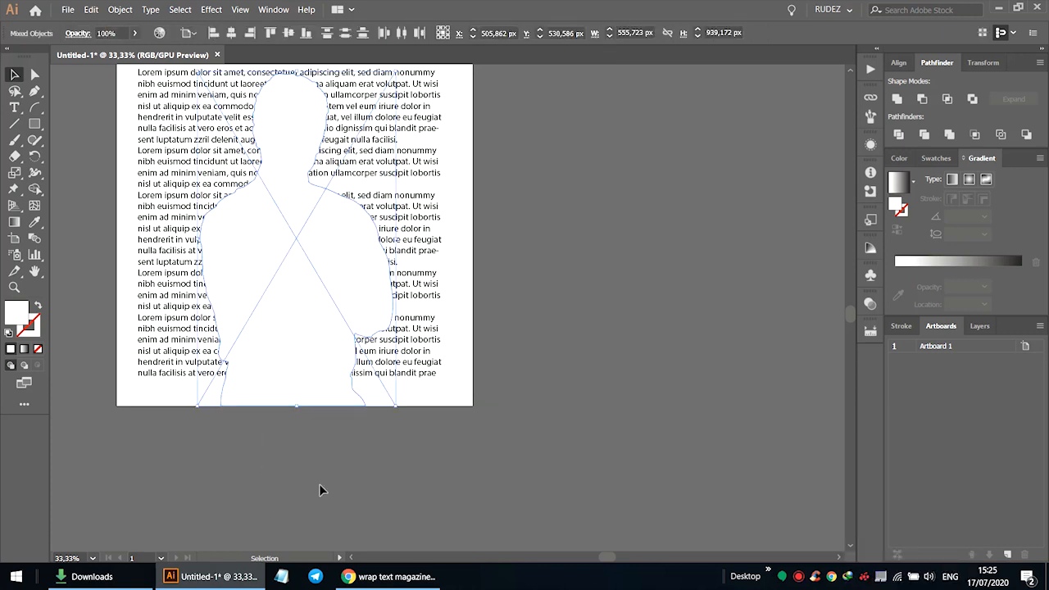
{"action": "left_click", "coordinate": [282, 414]}
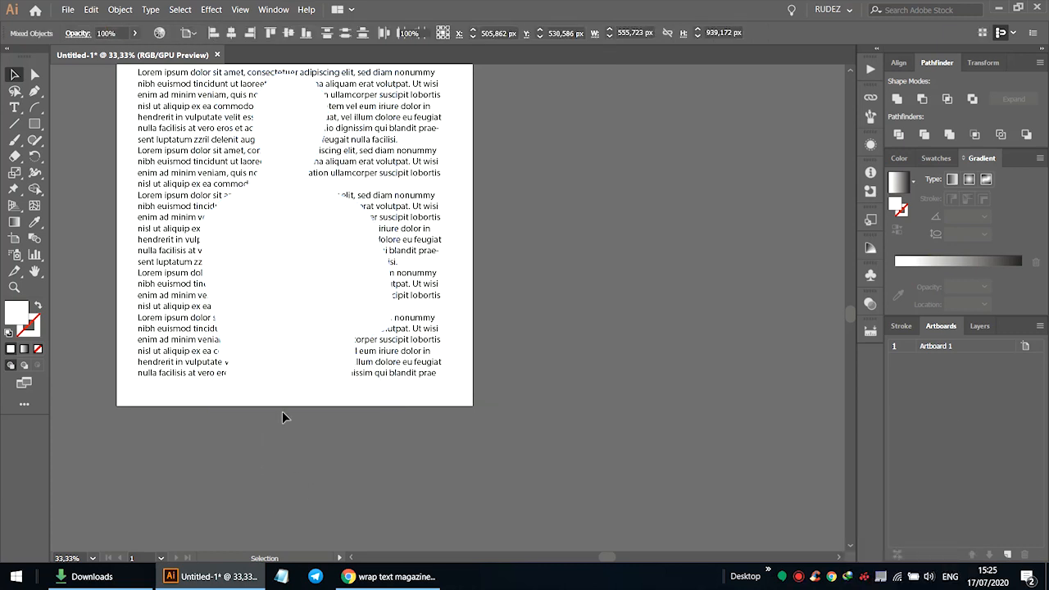
Apply Text Wrap to the white silhouette so the placeholder text flows around it, and clear the selection.
{"action": "left_click", "coordinate": [298, 277]}
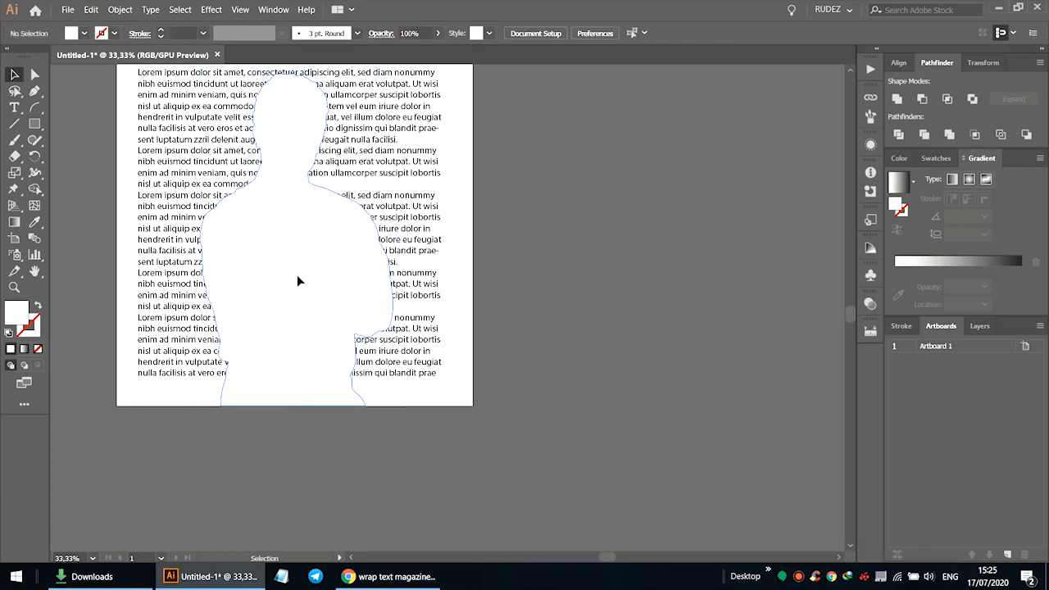
{"action": "left_click", "coordinate": [120, 11]}
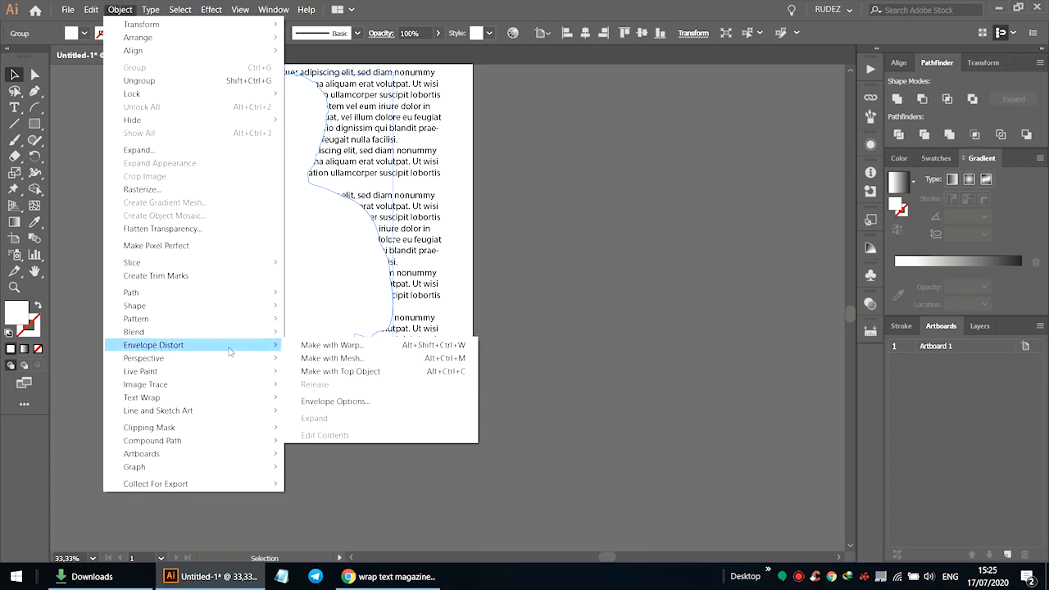
{"action": "mouse_move", "coordinate": [219, 399]}
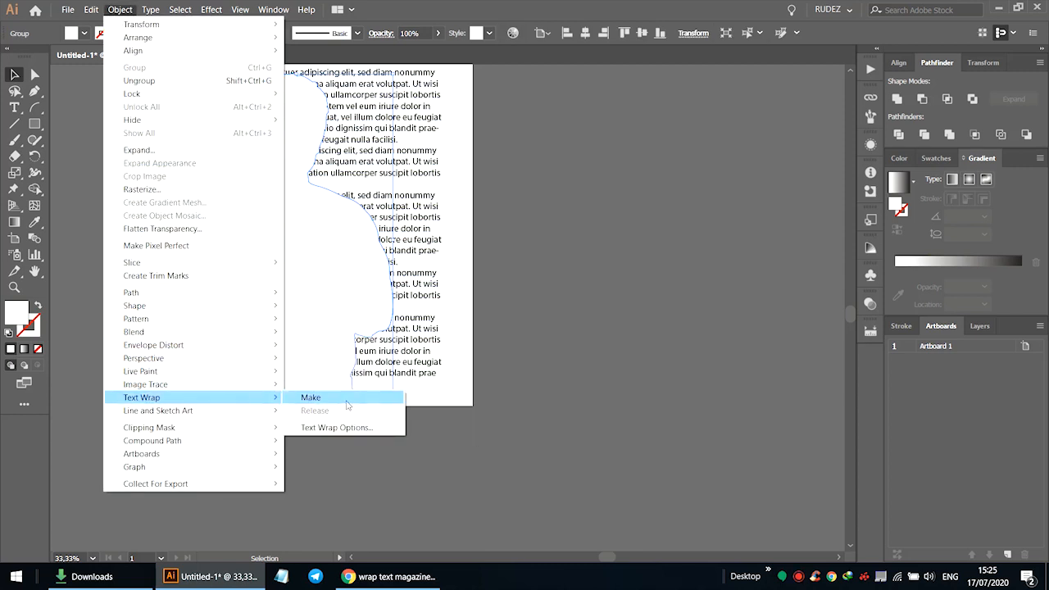
{"action": "left_click", "coordinate": [310, 398]}
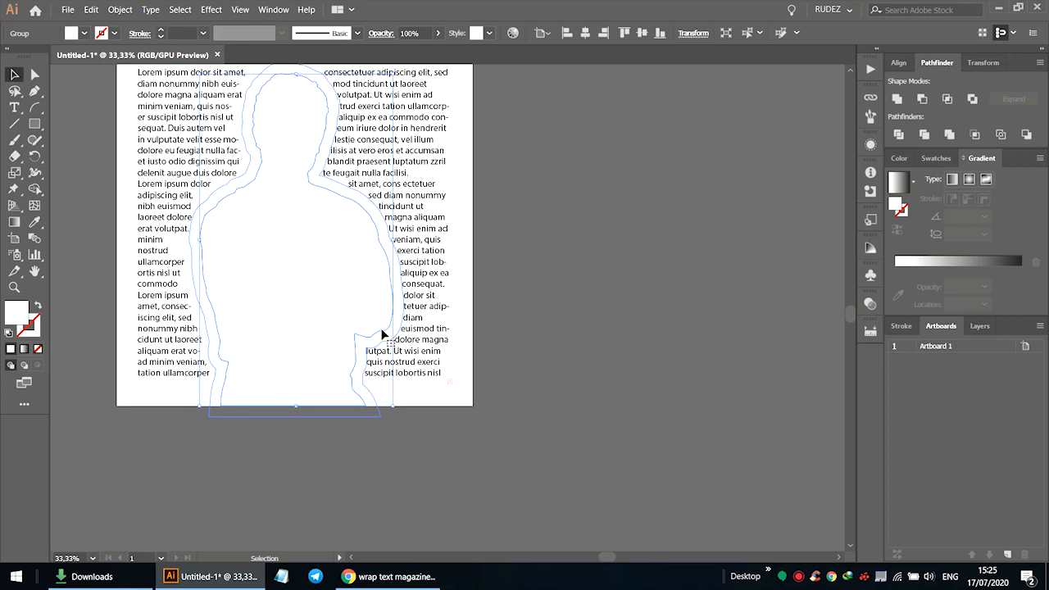
{"action": "left_click", "coordinate": [609, 232]}
{"action": "scroll", "coordinate": [524, 336], "scroll_direction": "up", "scroll_amount": 2}
{"action": "scroll", "coordinate": [538, 357], "scroll_direction": "up", "scroll_amount": 1}
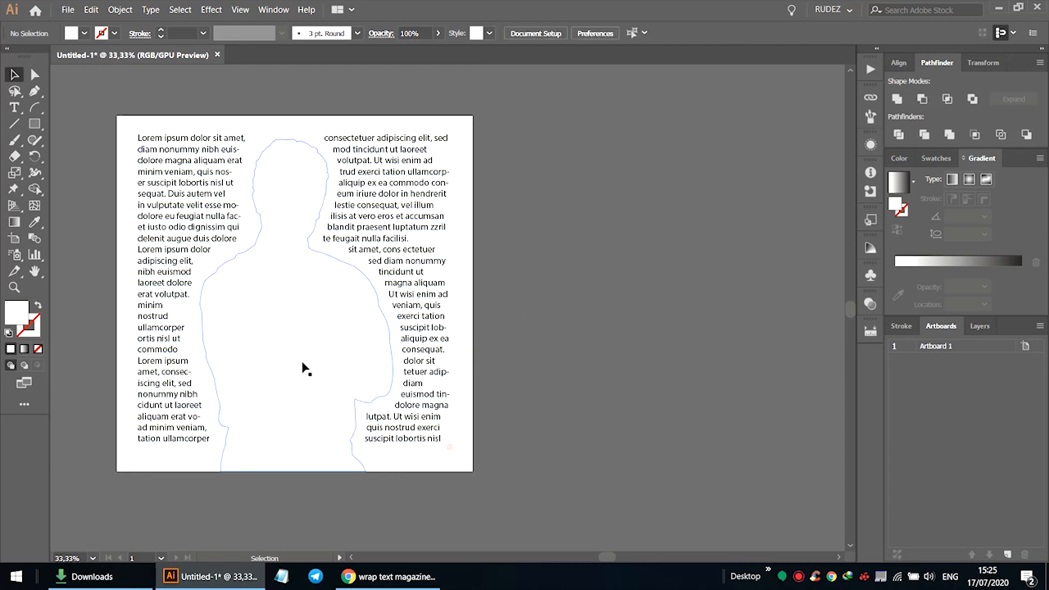
Send the white silhouette to the back of the stacking order.
{"action": "left_click", "coordinate": [311, 339]}
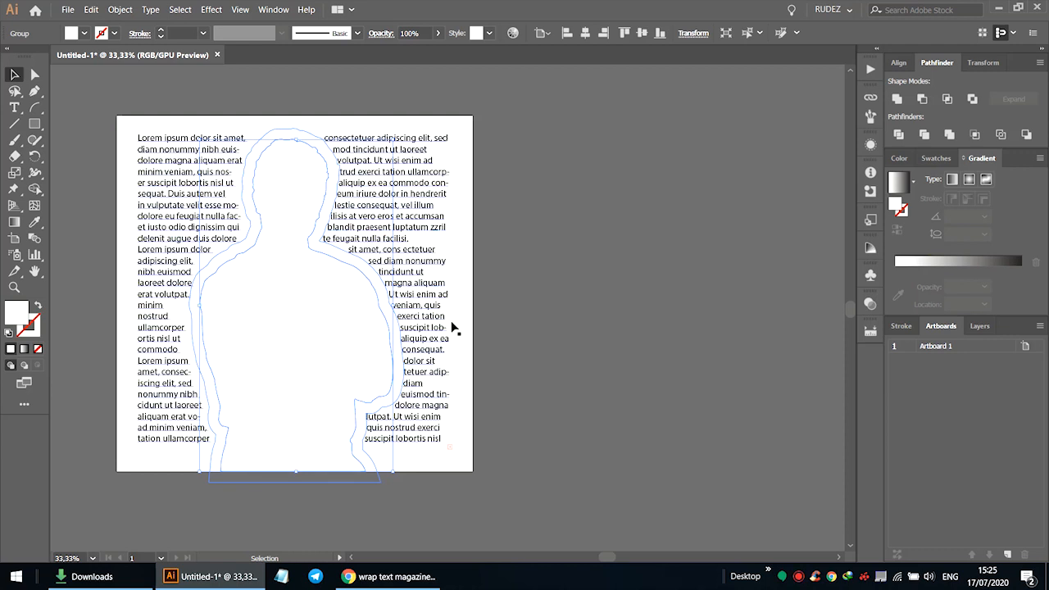
{"action": "left_click", "coordinate": [556, 307]}
{"action": "left_click", "coordinate": [256, 335]}
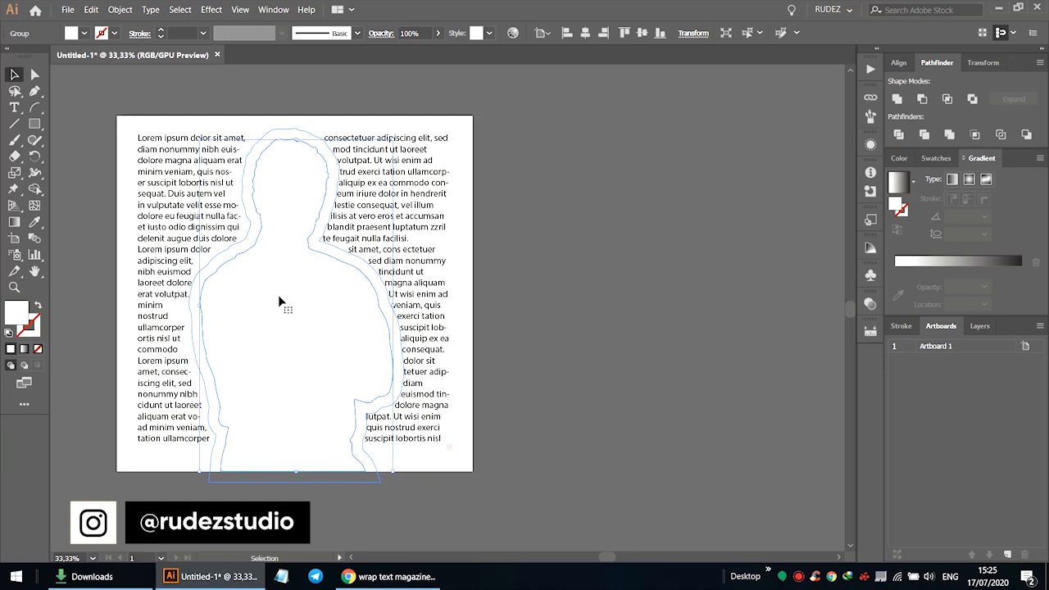
{"action": "right_click", "coordinate": [278, 301]}
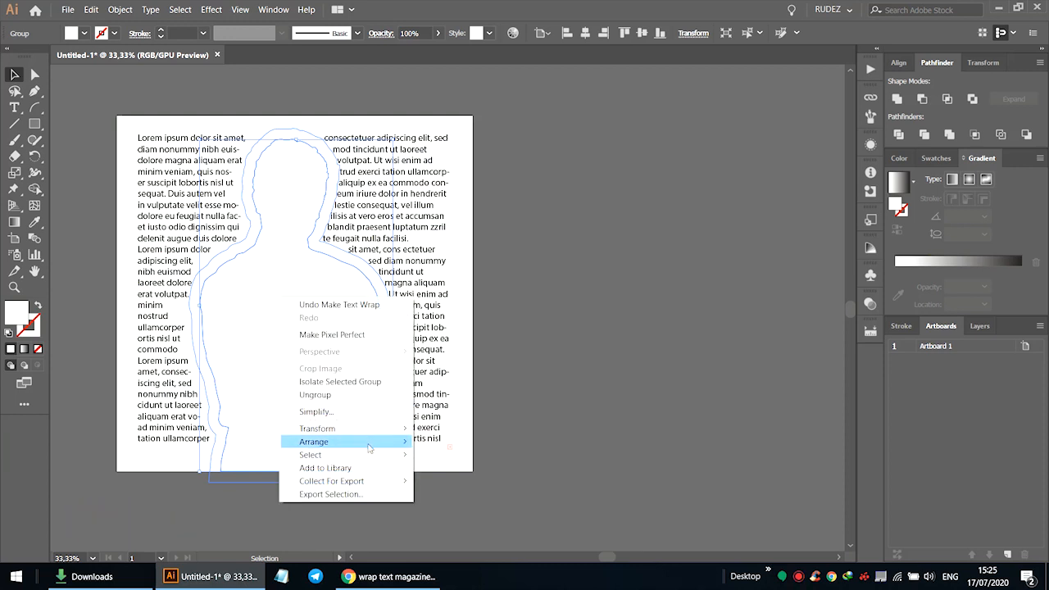
{"action": "mouse_move", "coordinate": [369, 447]}
{"action": "left_click", "coordinate": [479, 483]}
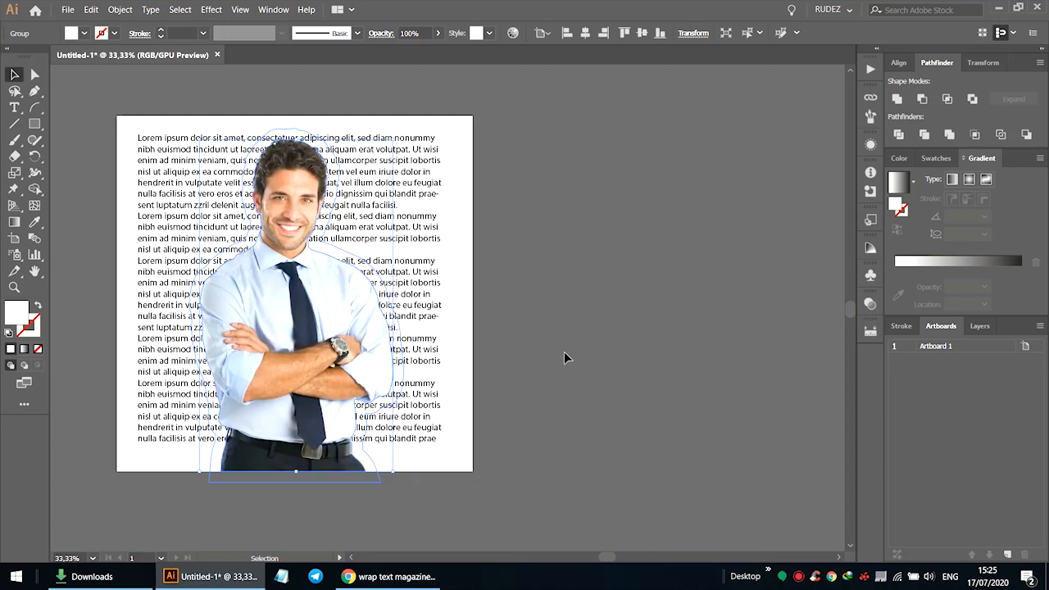
Send the placeholder text frame to the back of the stacking order, behind the white silhouette, and clear the selection.
{"action": "left_click", "coordinate": [564, 352]}
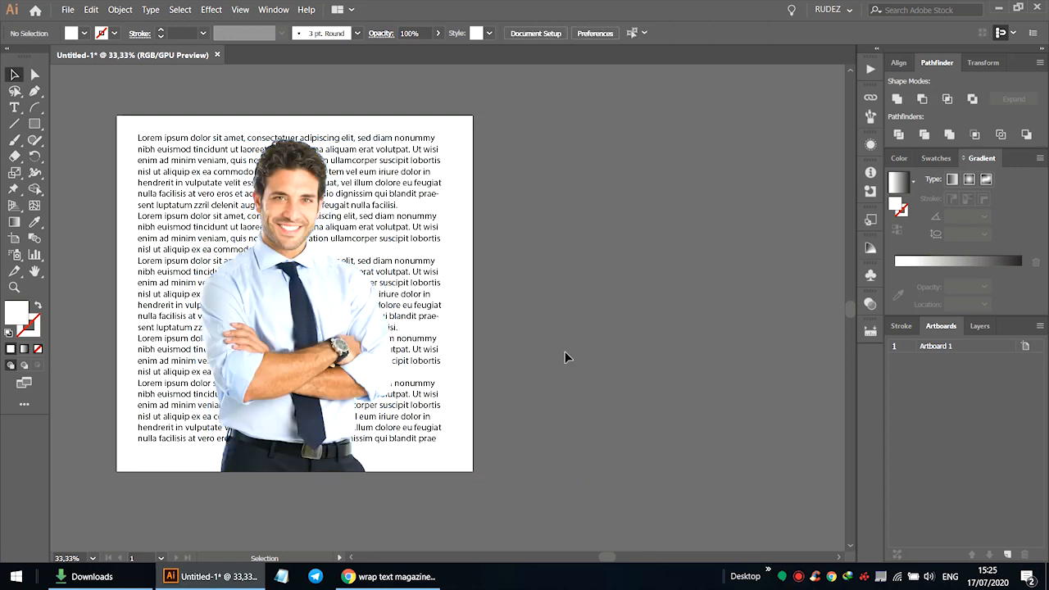
{"action": "left_click", "coordinate": [428, 221]}
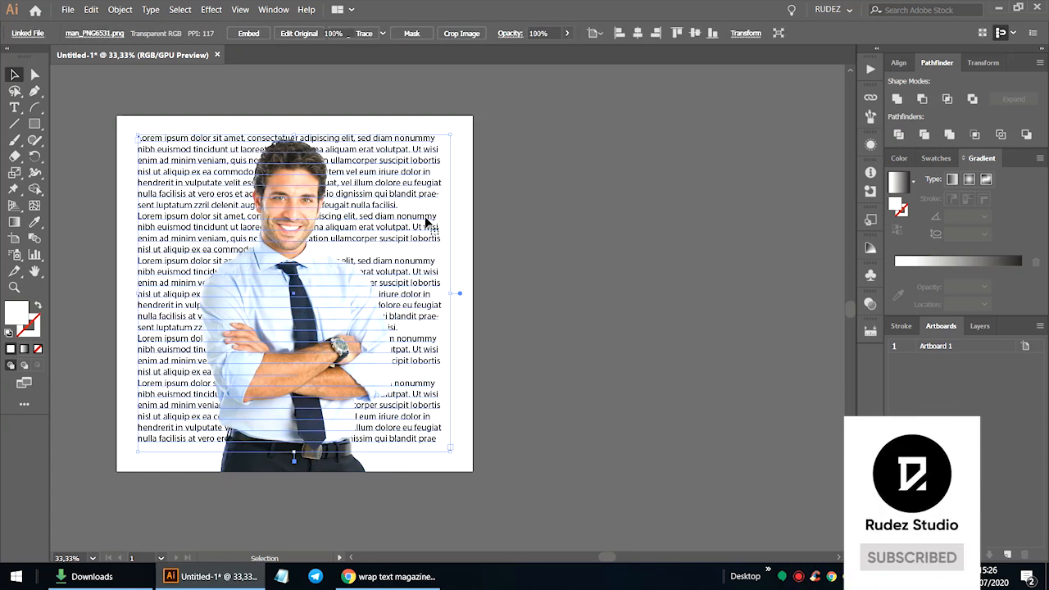
{"action": "left_click", "coordinate": [427, 222]}
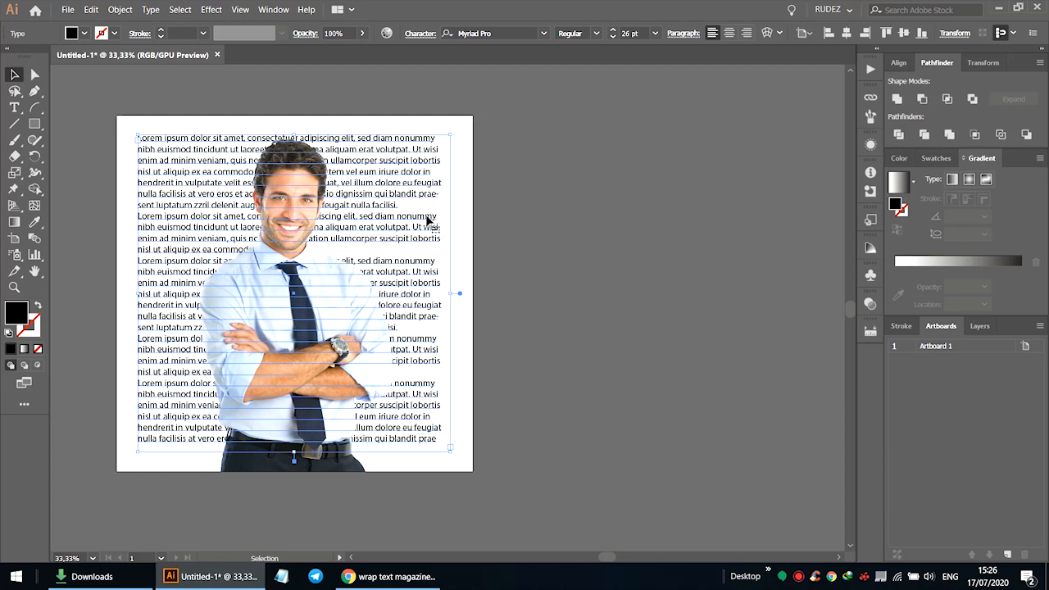
{"action": "left_click", "coordinate": [496, 219]}
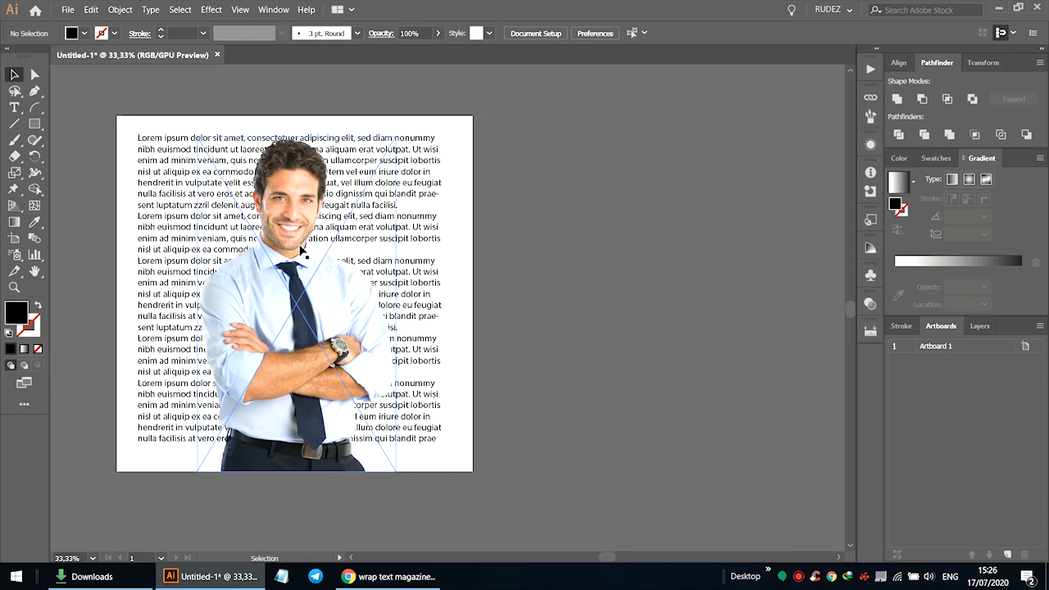
{"action": "left_click", "coordinate": [433, 177]}
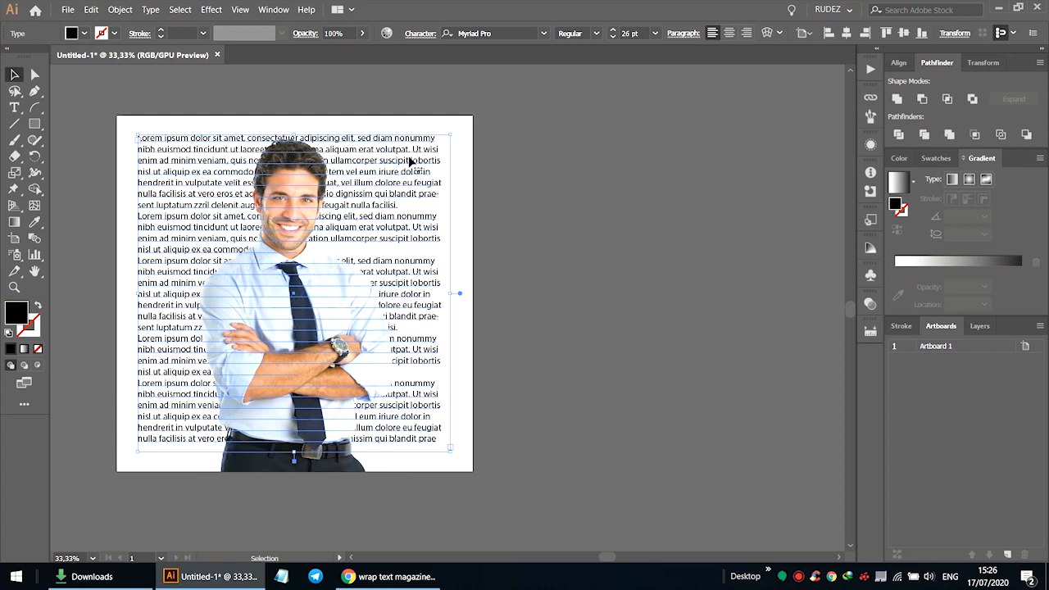
{"action": "right_click", "coordinate": [412, 161]}
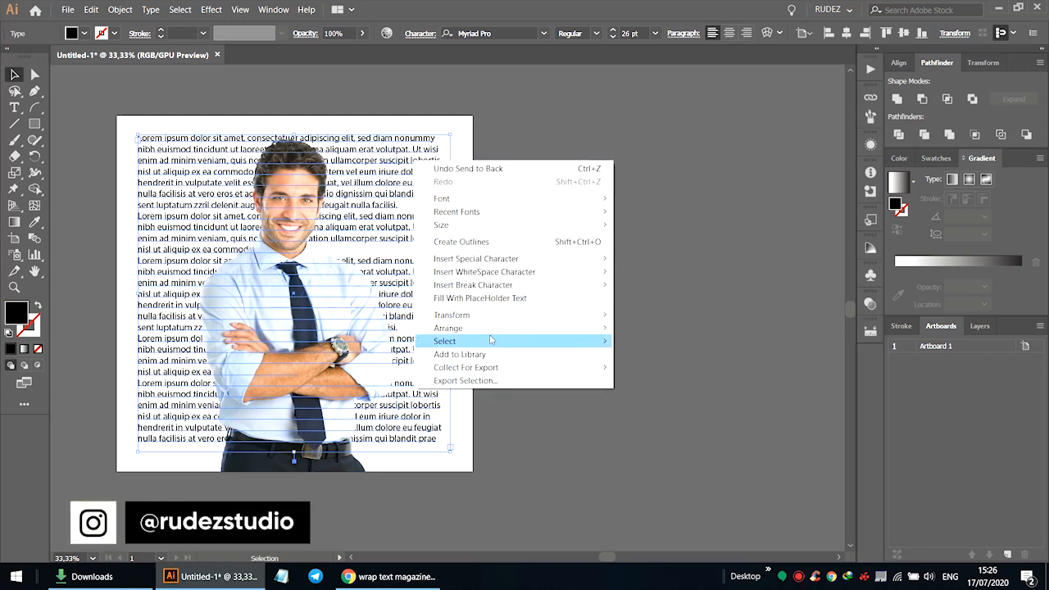
{"action": "mouse_move", "coordinate": [491, 328]}
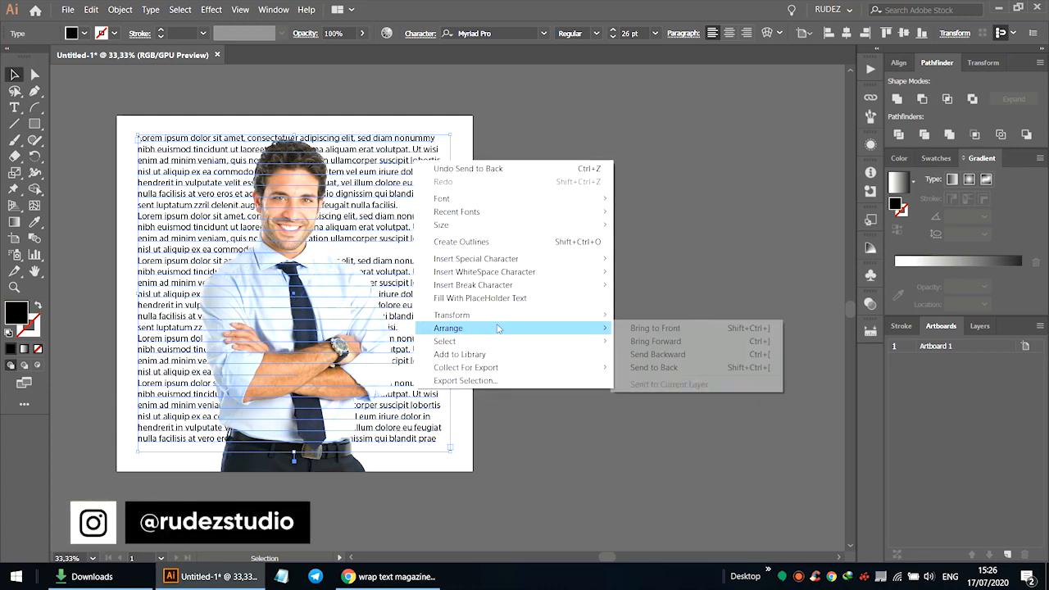
{"action": "left_click", "coordinate": [679, 368]}
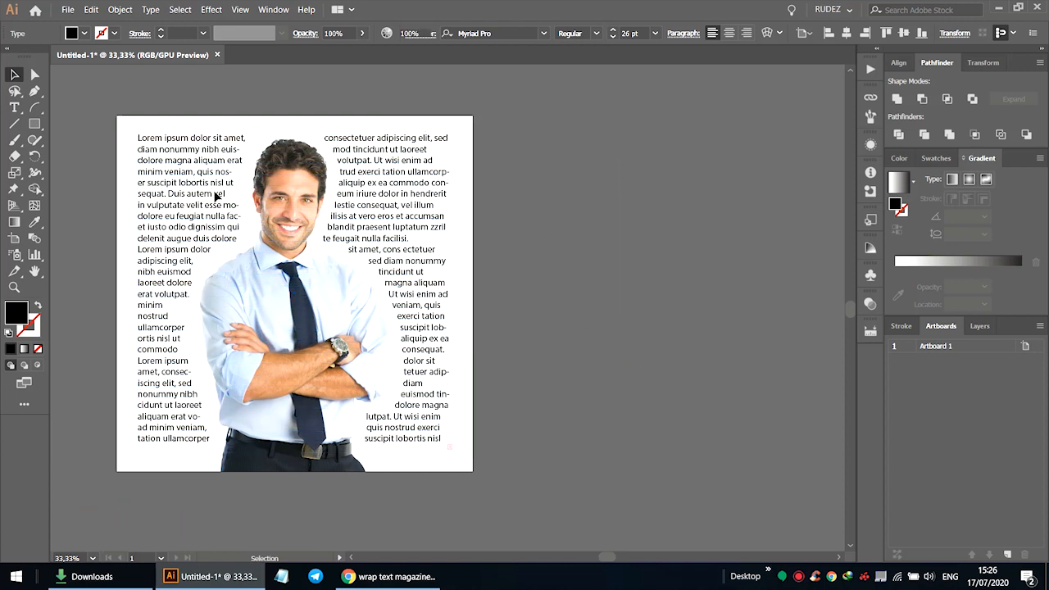
{"action": "left_click", "coordinate": [529, 251]}
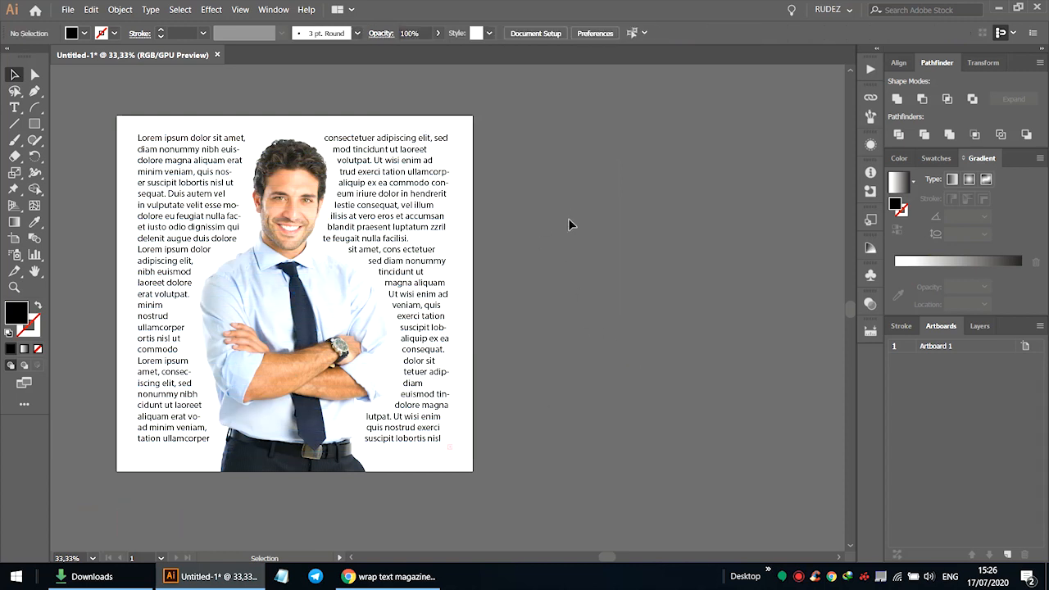
Examine how the placeholder text flows around the man, selecting the text frame and the photo in turn.
{"action": "scroll", "coordinate": [568, 218], "scroll_direction": "down", "scroll_amount": 2}
{"action": "scroll", "coordinate": [541, 250], "scroll_direction": "up", "scroll_amount": 2}
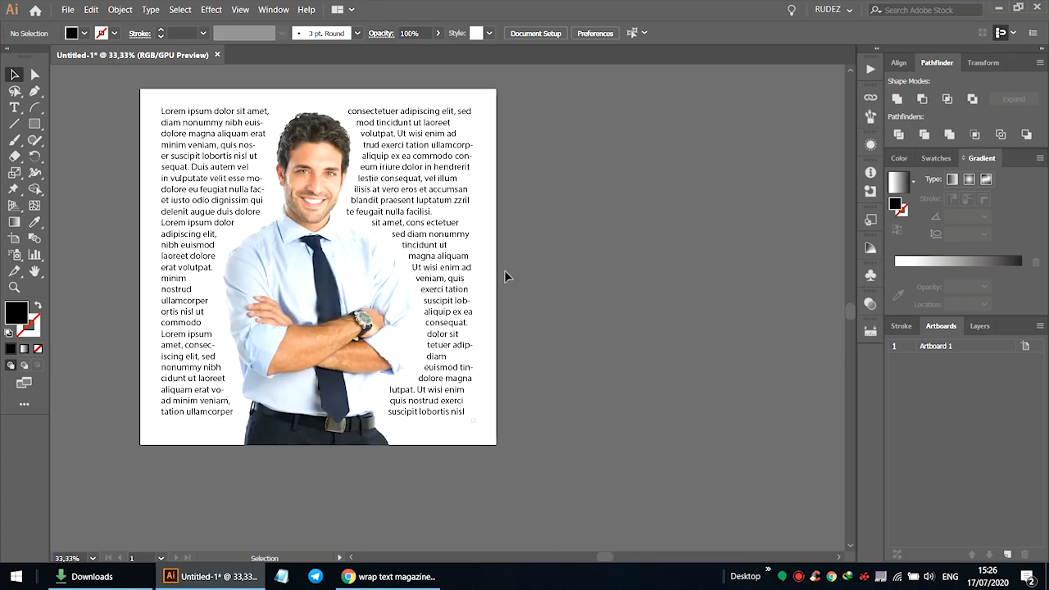
{"action": "left_click", "coordinate": [336, 264]}
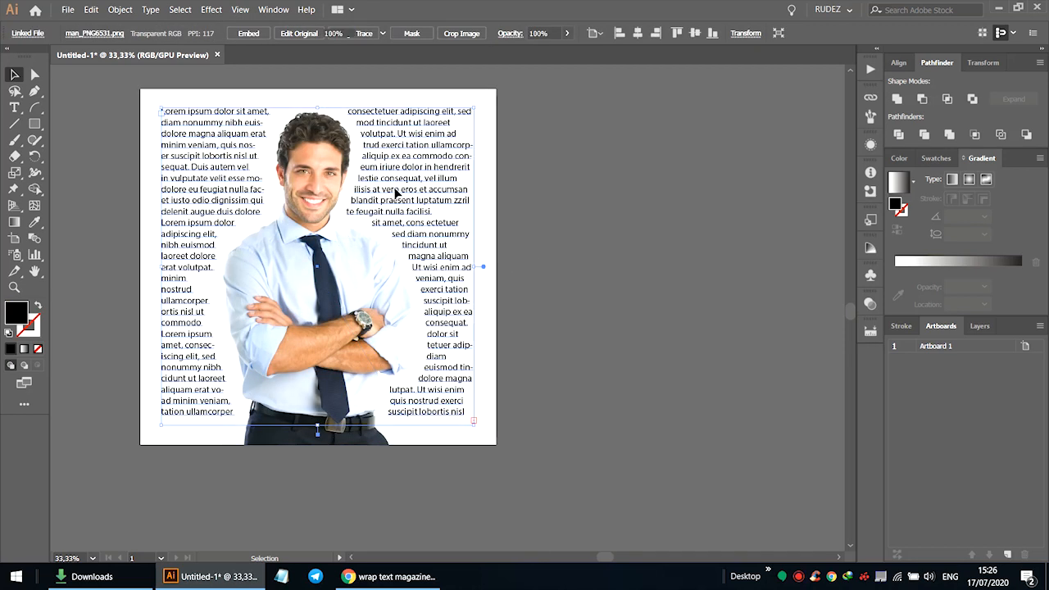
{"action": "left_click", "coordinate": [336, 104]}
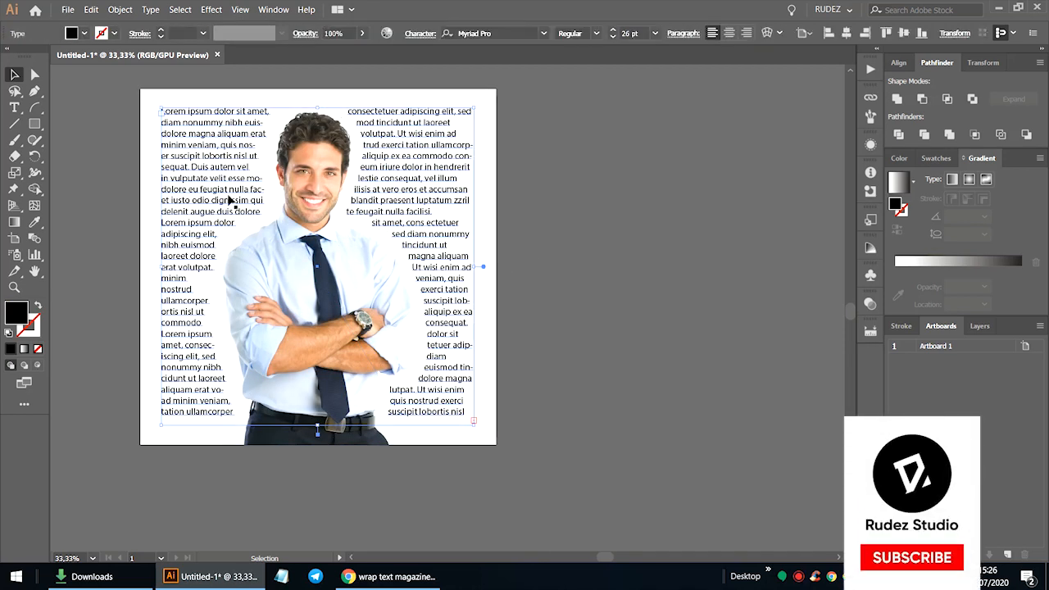
{"action": "left_click", "coordinate": [569, 216]}
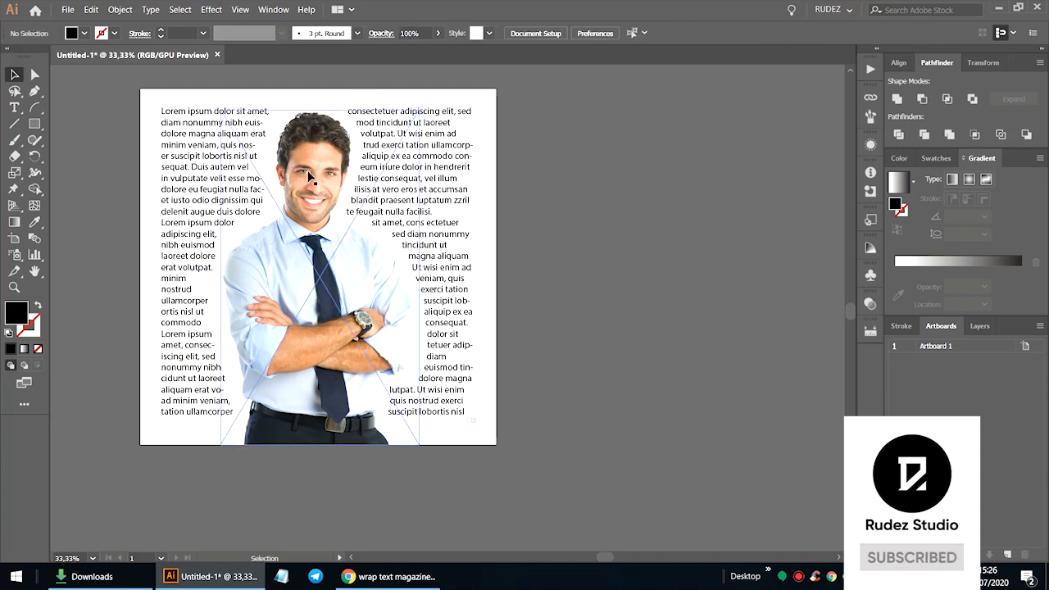
{"action": "left_click", "coordinate": [318, 259]}
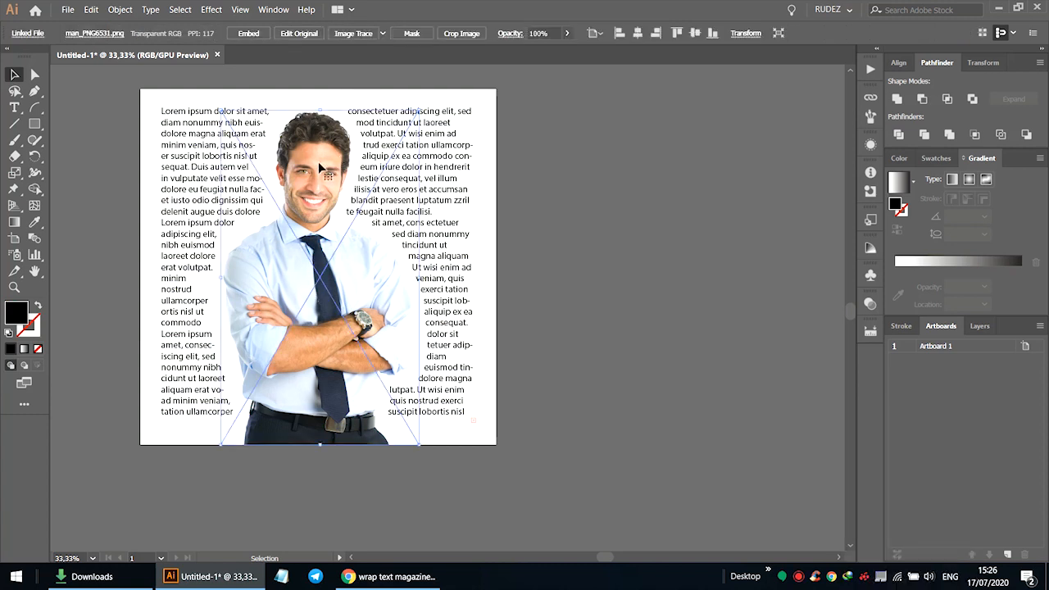
{"action": "left_click", "coordinate": [591, 315]}
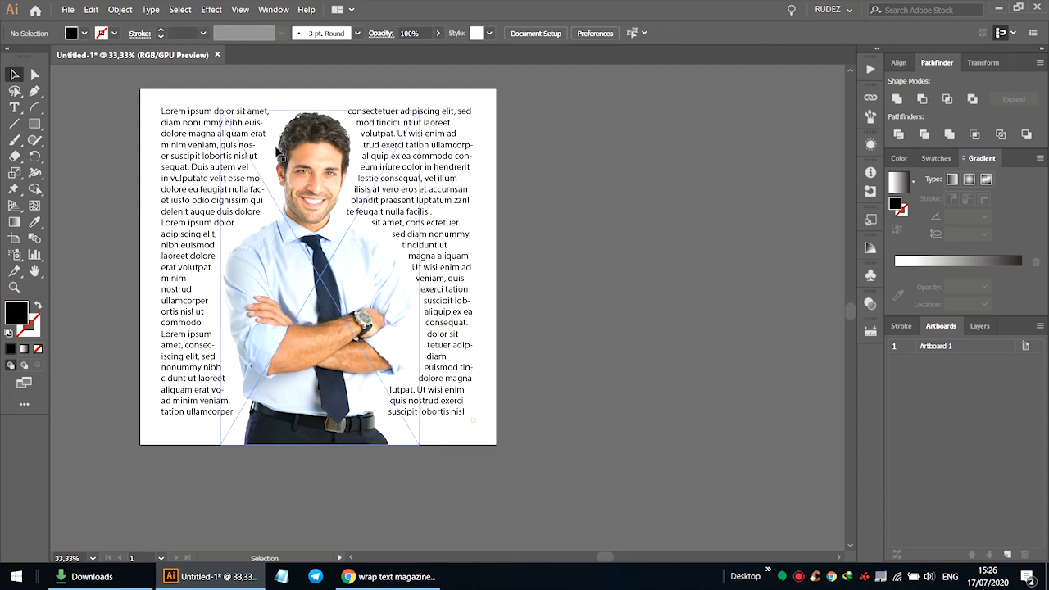
{"action": "left_click", "coordinate": [319, 382]}
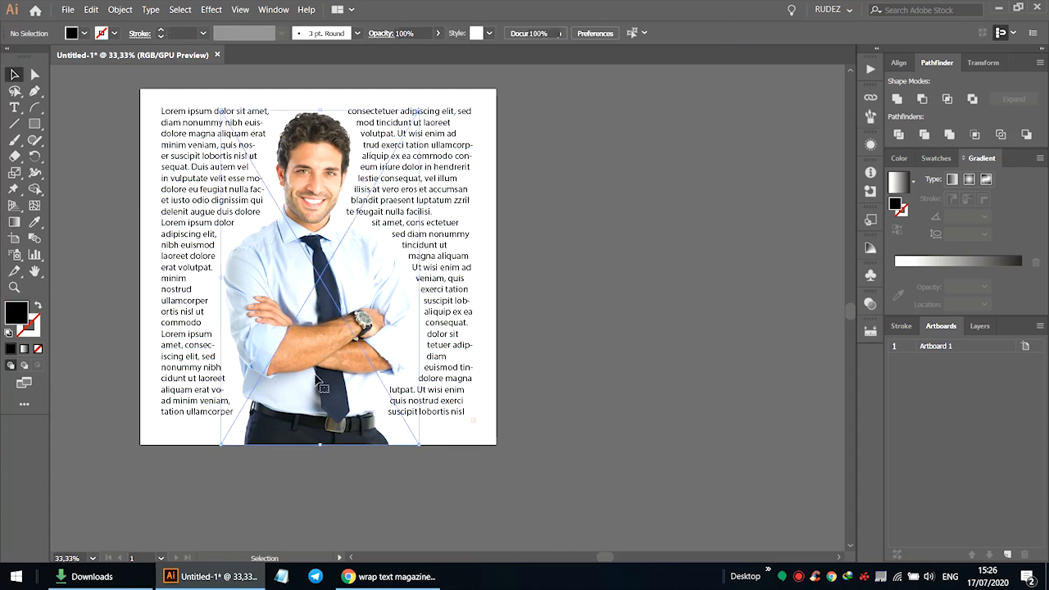
{"action": "left_click", "coordinate": [236, 477]}
{"action": "left_click", "coordinate": [365, 339]}
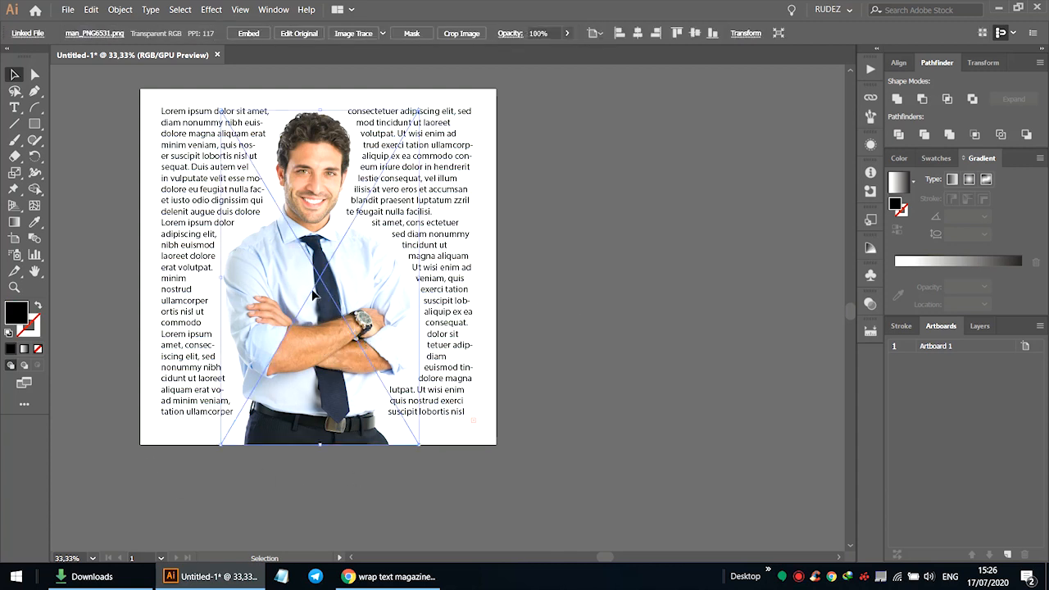
Try nudging the man's photo slightly upward over the silhouette, and undo the move.
{"action": "left_click", "coordinate": [285, 485]}
{"action": "left_click", "coordinate": [300, 319]}
{"action": "mouse_move", "coordinate": [312, 243]}
{"action": "left_mouse_down"}
{"action": "mouse_move", "coordinate": [614, 291]}
{"action": "mouse_move", "coordinate": [582, 324]}
{"action": "mouse_move", "coordinate": [335, 276]}
{"action": "mouse_move", "coordinate": [315, 255]}
{"action": "left_mouse_up"}
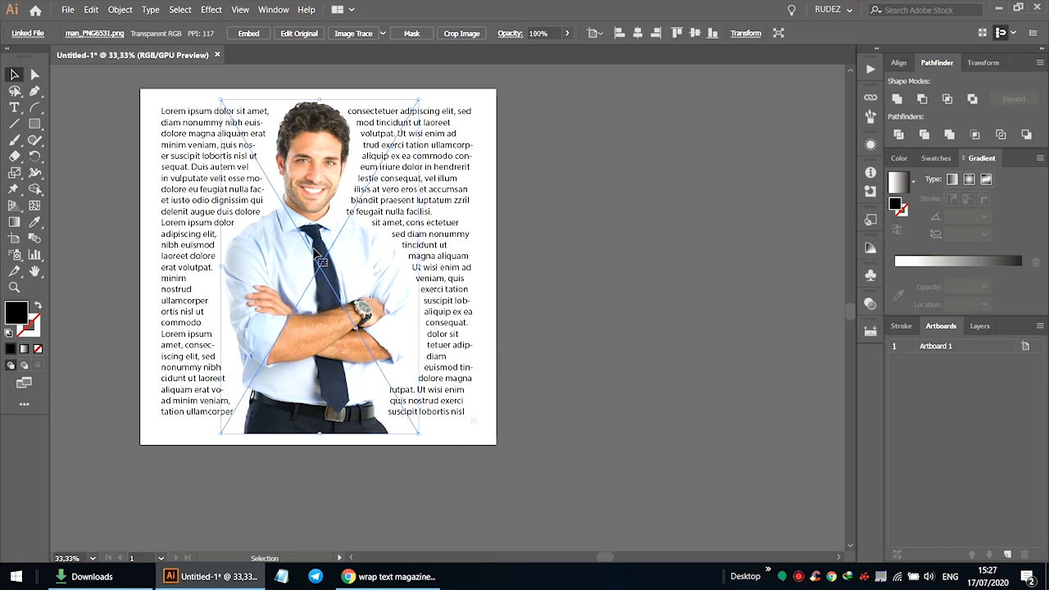
{"action": "key", "text": "ctrl+z"}
{"action": "key", "text": "ctrl+z"}
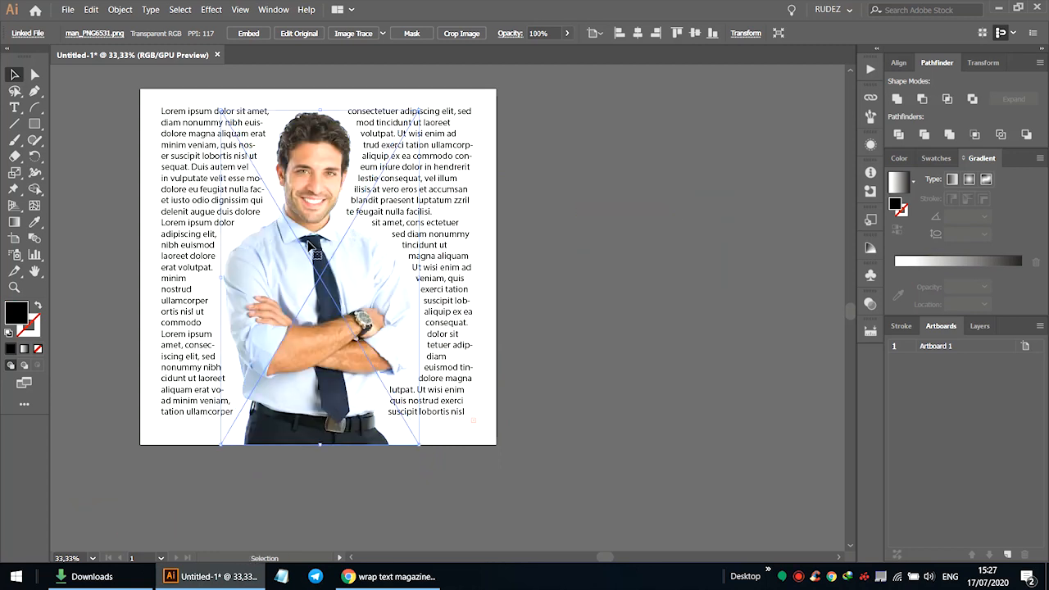
Hide the man's photo and select the white silhouette beneath it to check its wrap outline.
{"action": "key", "text": "ctrl"}
{"action": "key", "text": "ctrl+x"}
{"action": "left_click", "coordinate": [327, 273]}
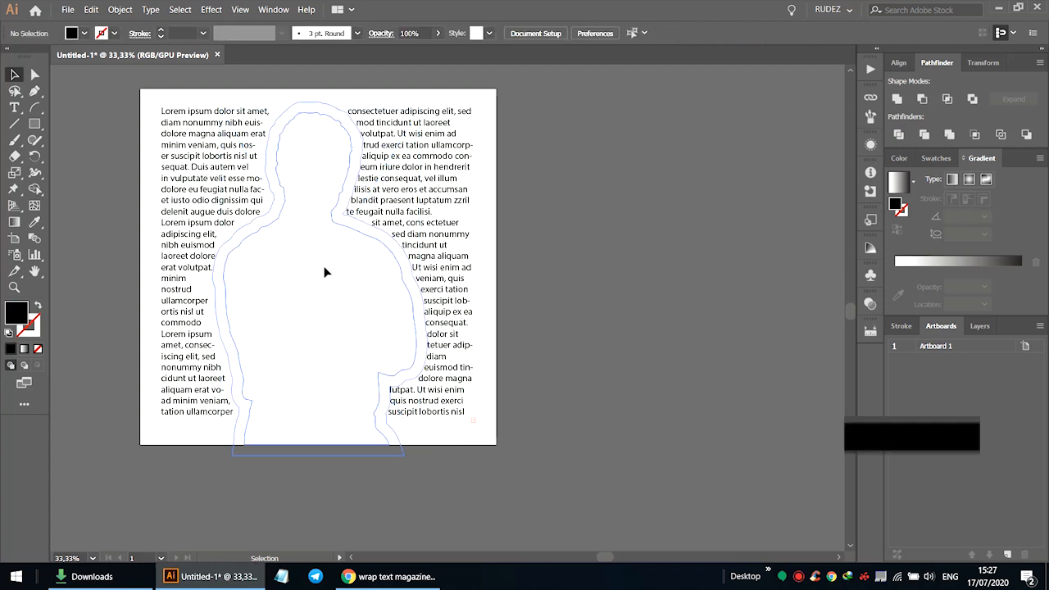
{"action": "left_click", "coordinate": [553, 317]}
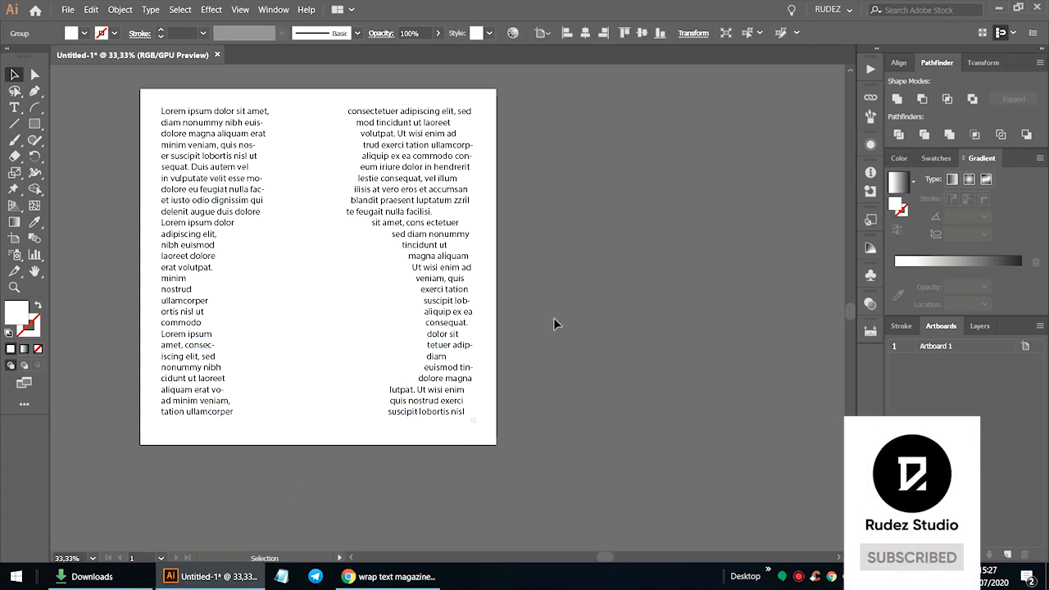
{"action": "left_click", "coordinate": [333, 304]}
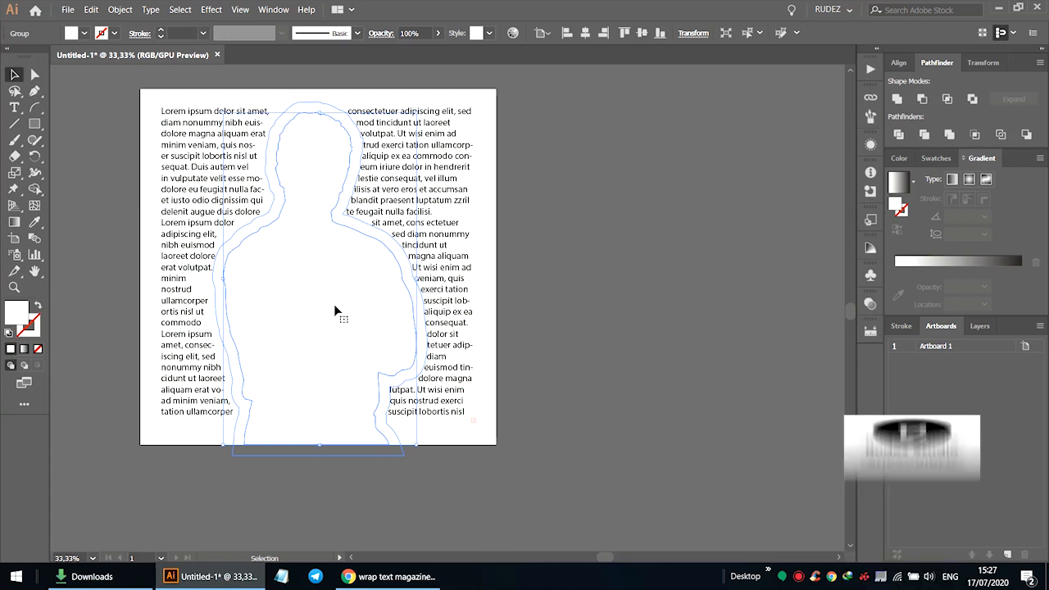
{"action": "key", "text": "ctrl+h"}
{"action": "left_click", "coordinate": [604, 307]}
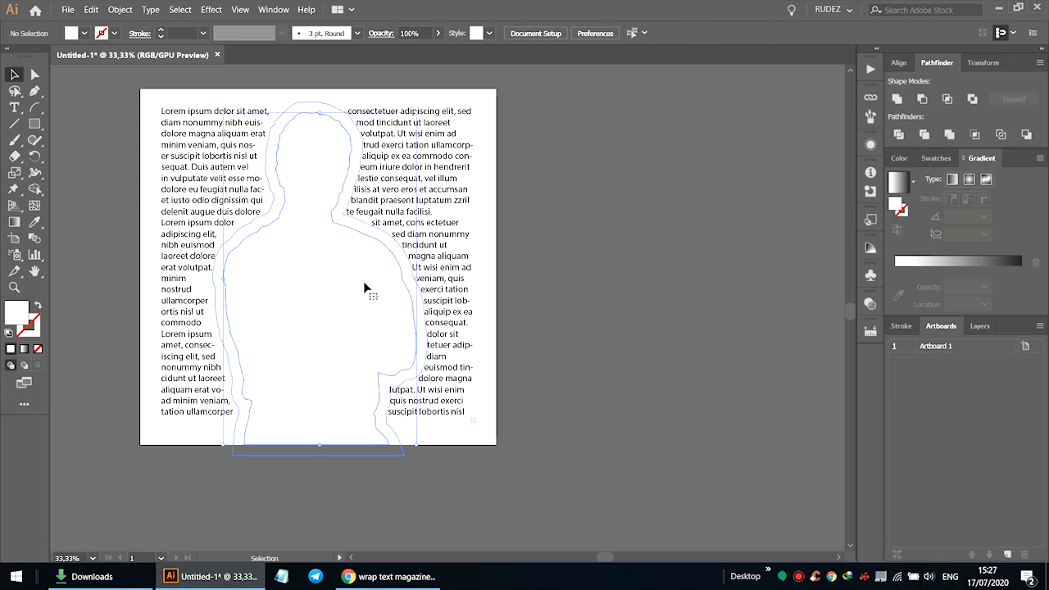
Set the white silhouette's text wrap offset to 23 pt with the preview enabled, and clear the selection.
{"action": "left_click", "coordinate": [363, 283]}
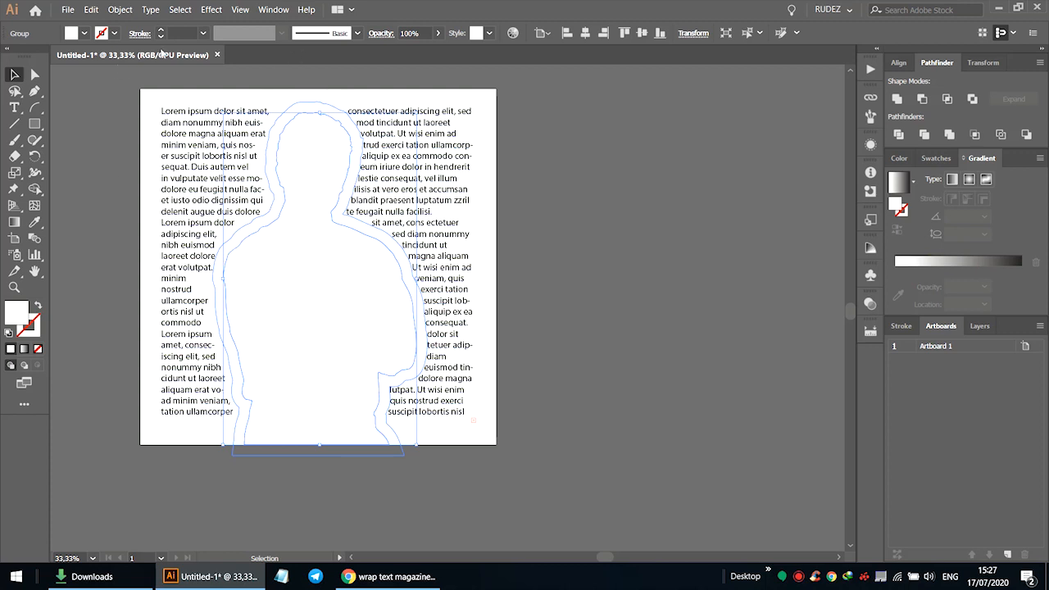
{"action": "left_click", "coordinate": [128, 12]}
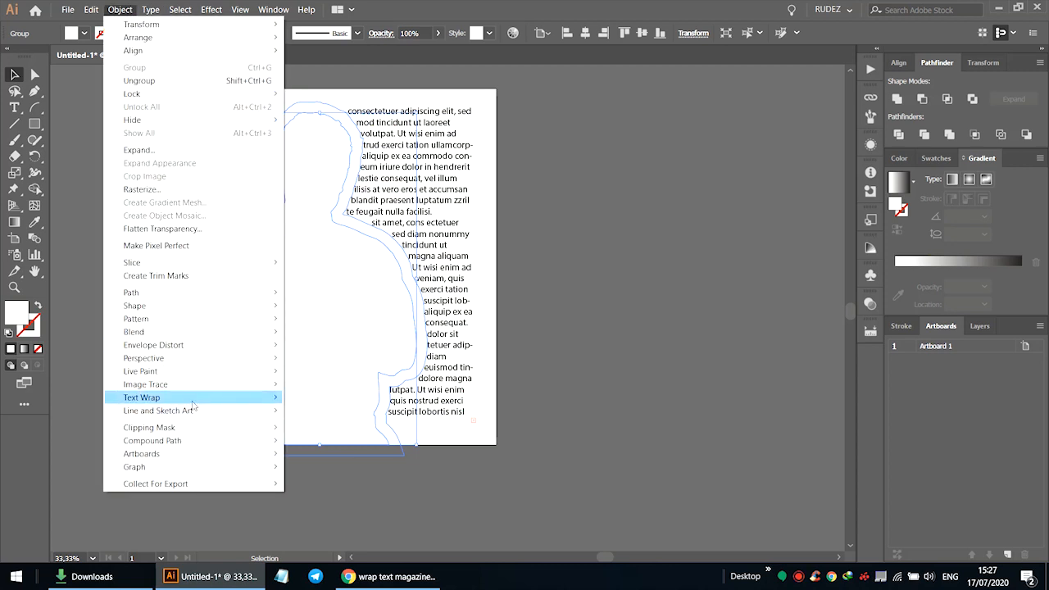
{"action": "mouse_move", "coordinate": [192, 402]}
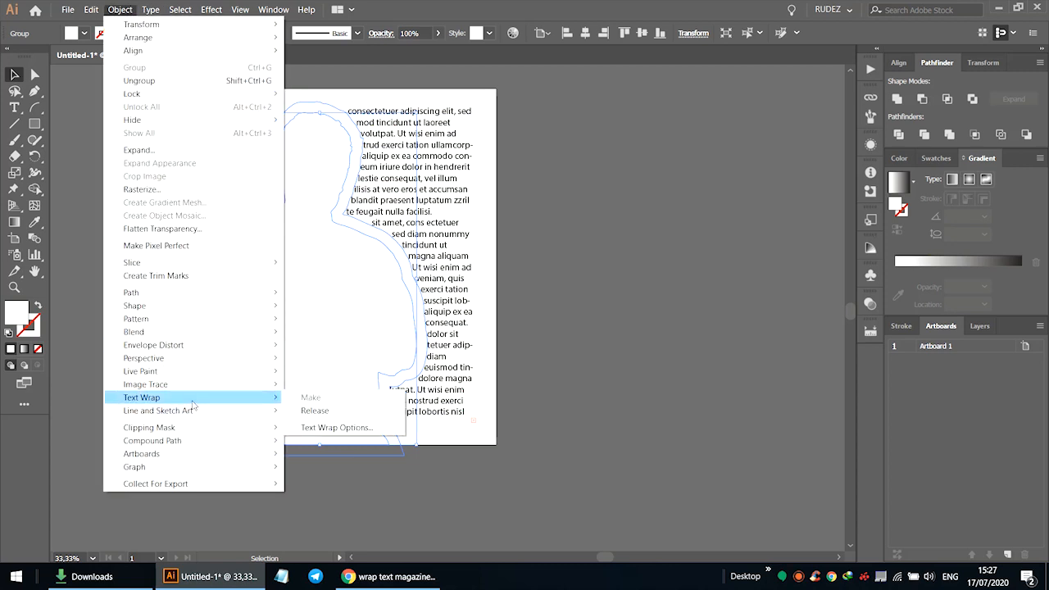
{"action": "left_click", "coordinate": [360, 428]}
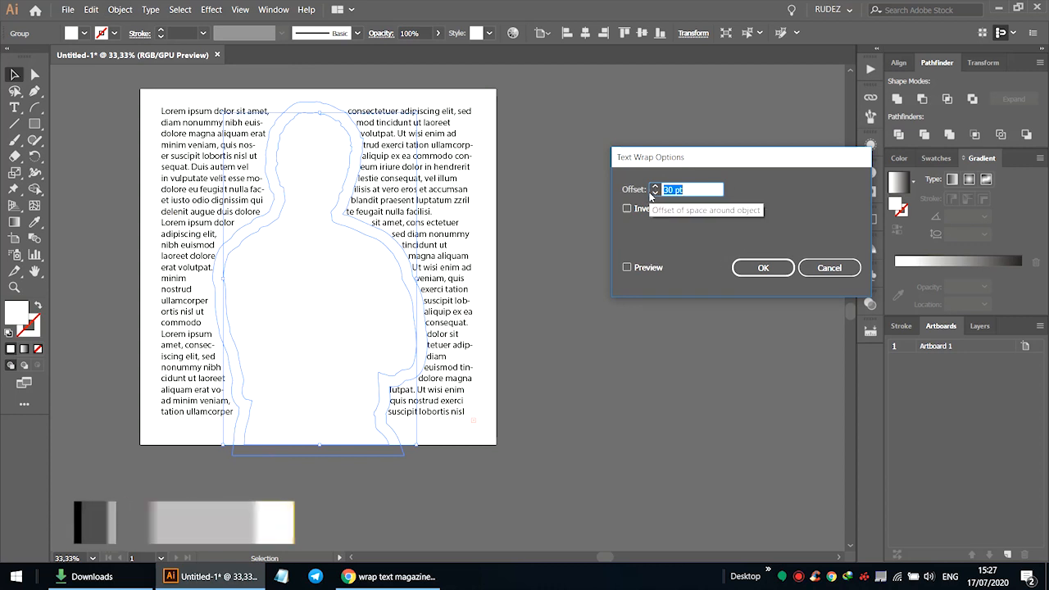
{"action": "left_click", "coordinate": [654, 193]}
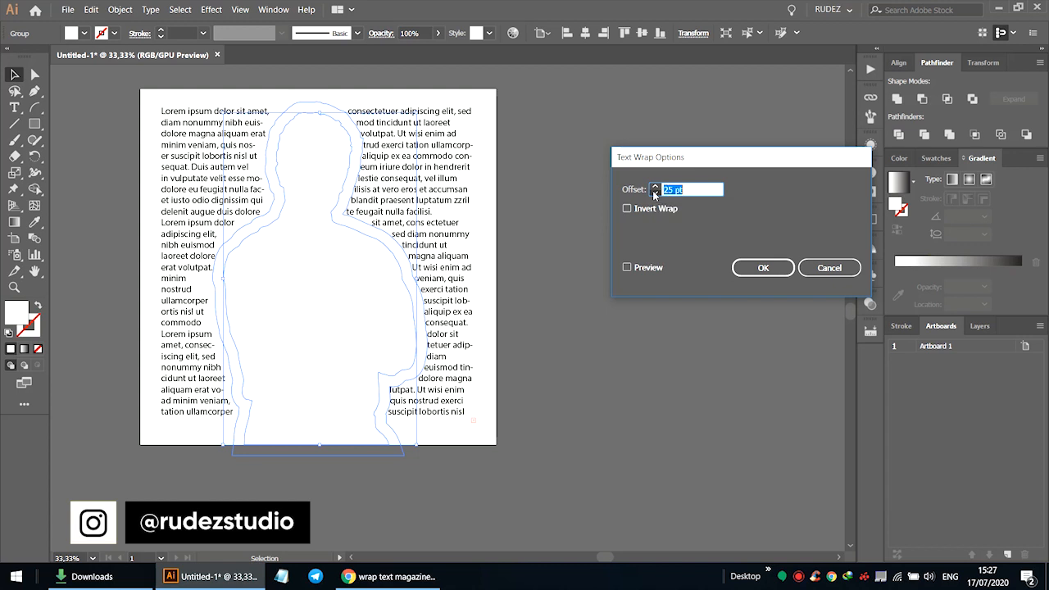
{"action": "left_click", "coordinate": [627, 267]}
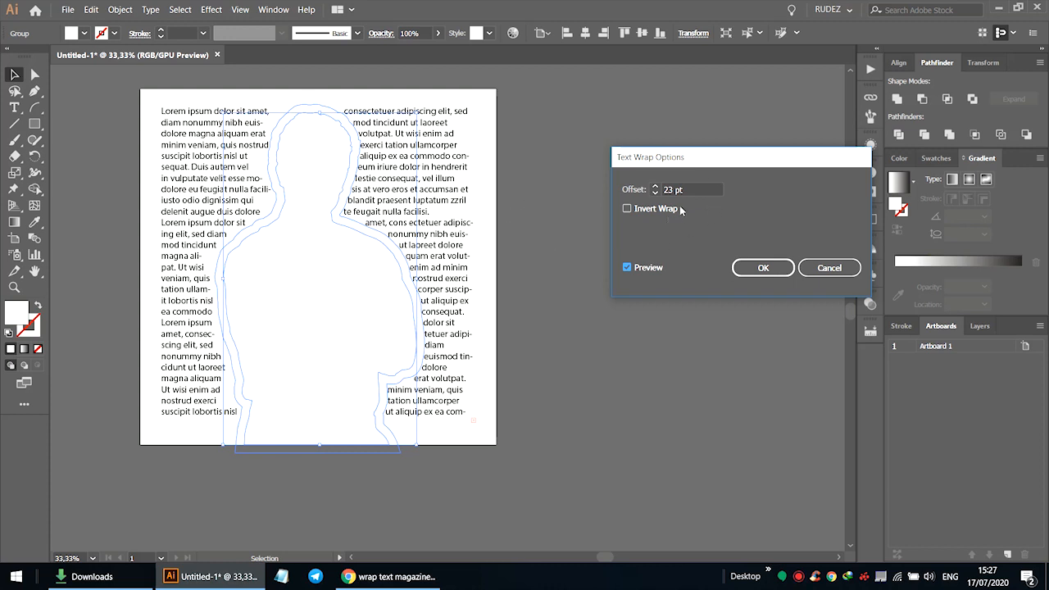
{"action": "left_click", "coordinate": [763, 266]}
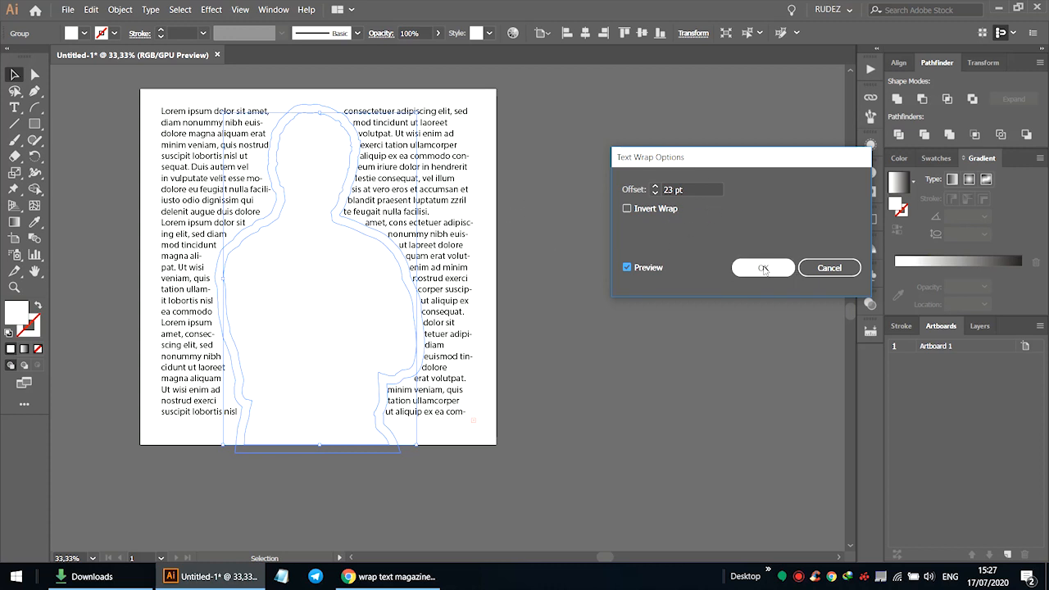
{"action": "left_click", "coordinate": [763, 268]}
{"action": "left_click", "coordinate": [611, 230]}
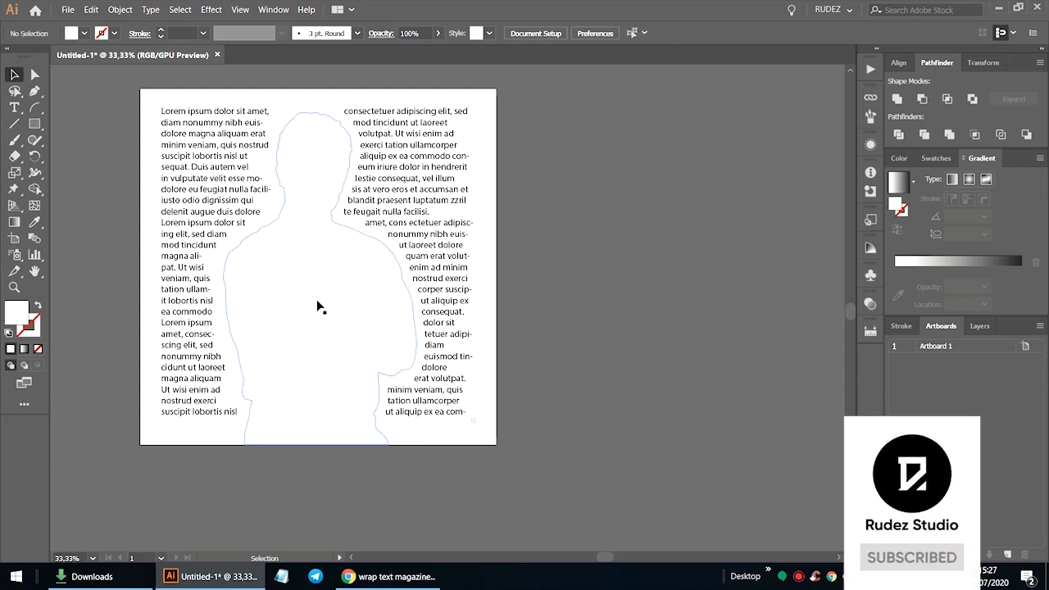
Show all hidden objects to bring back the man's photo, and review the finished text wrap.
{"action": "key", "text": "ctrl"}
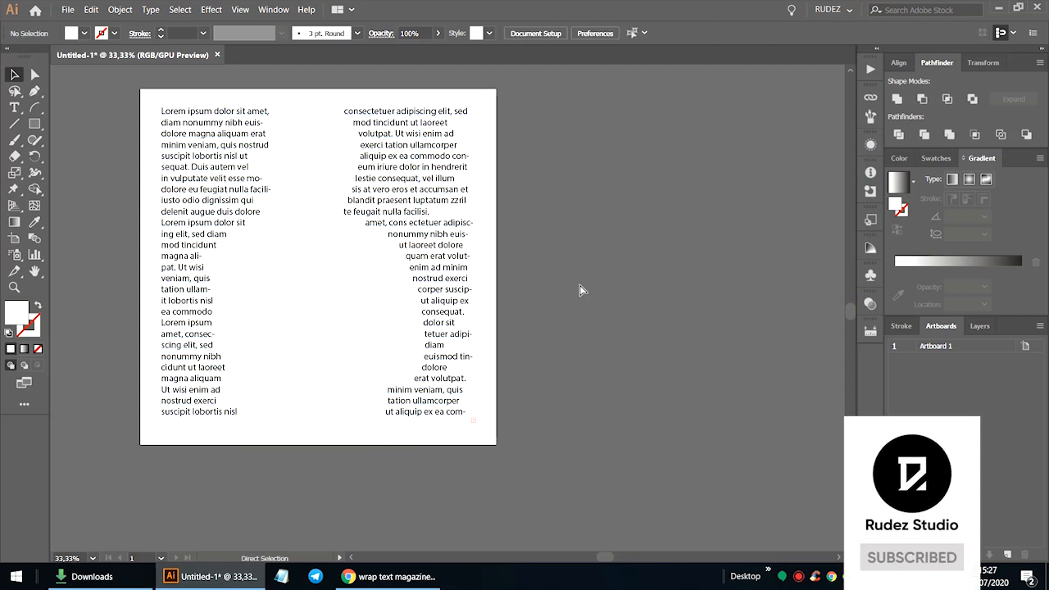
{"action": "key", "text": "ctrl+alt+3"}
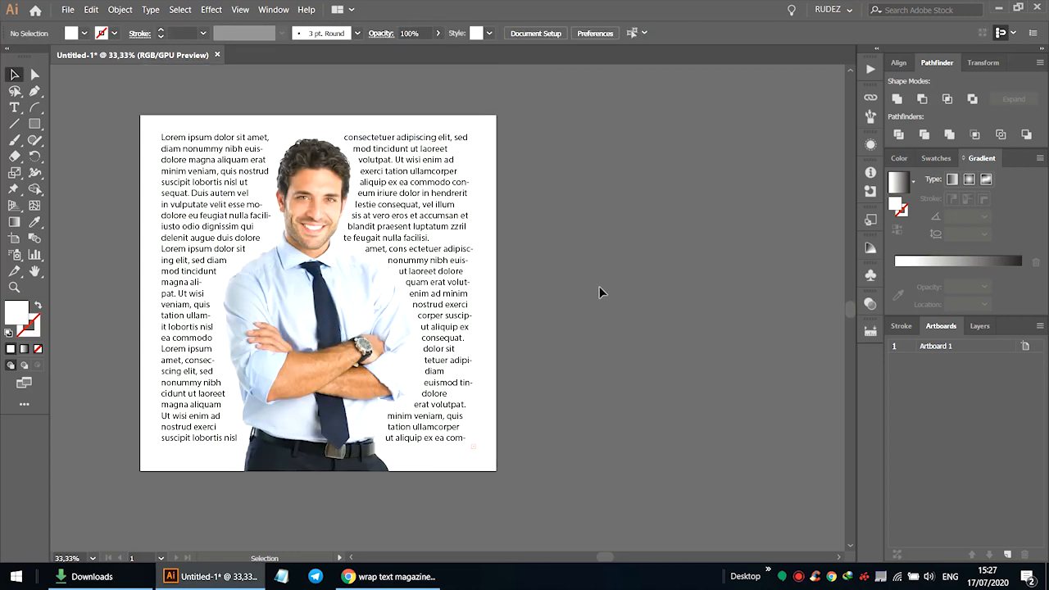
{"action": "scroll", "coordinate": [599, 292], "scroll_direction": "up", "scroll_amount": 1}
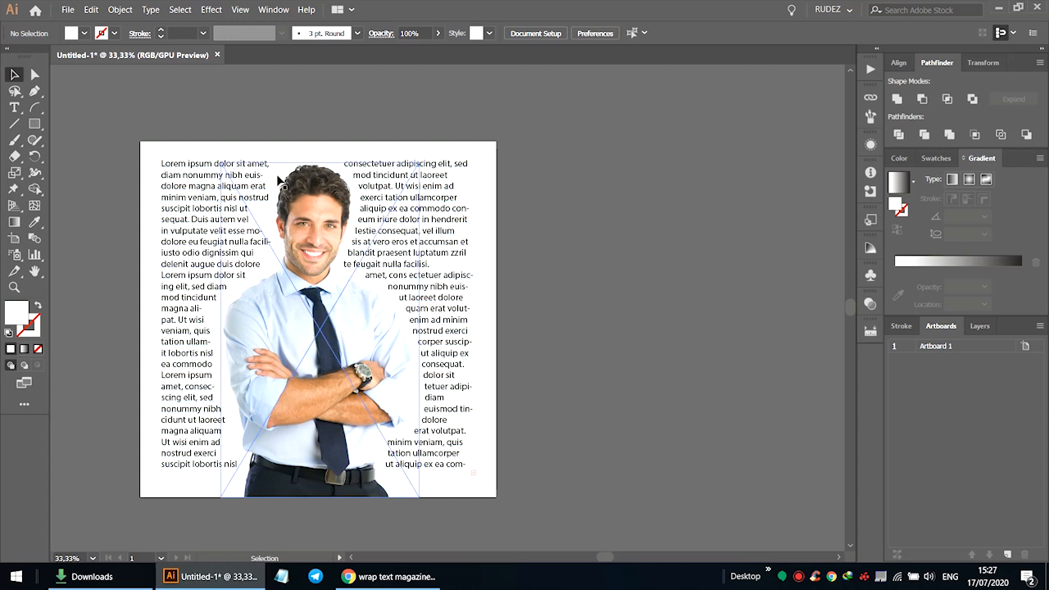
{"action": "scroll", "coordinate": [297, 168], "scroll_direction": "down", "scroll_amount": 2}
{"action": "scroll", "coordinate": [291, 172], "scroll_direction": "up", "scroll_amount": 2}
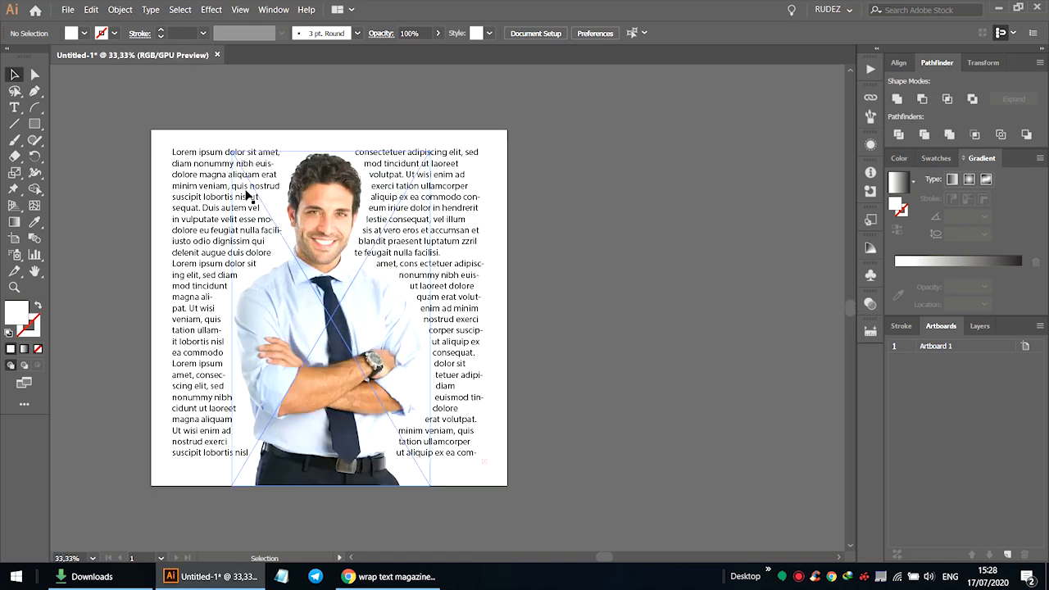
Justify all lines of the entire placeholder text block wrapping around the man's photo, and clear the selection.
{"action": "left_click", "coordinate": [177, 178]}
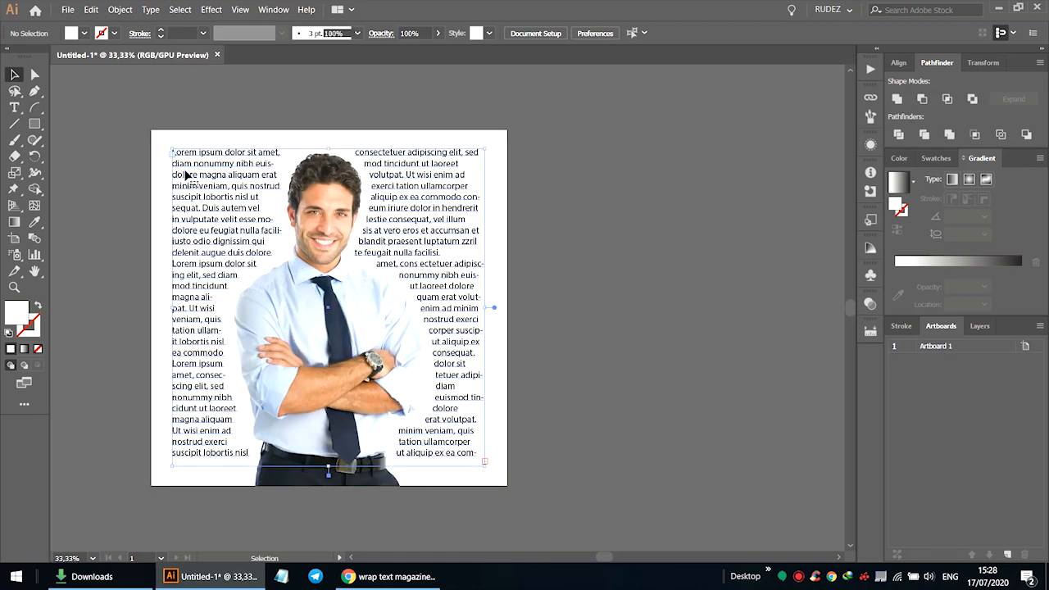
{"action": "left_click", "coordinate": [195, 185]}
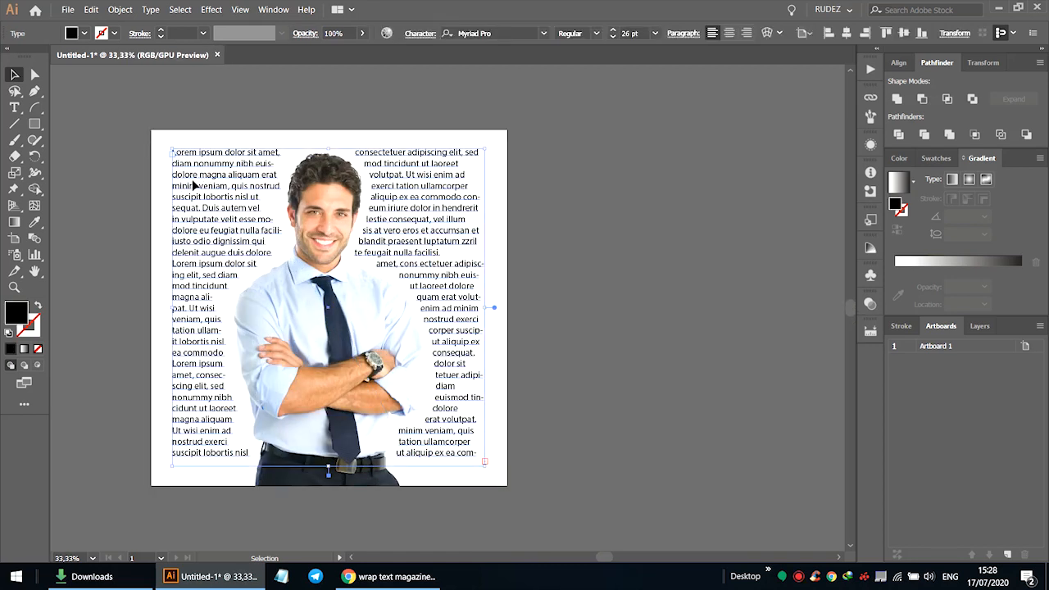
{"action": "double_click", "coordinate": [193, 181]}
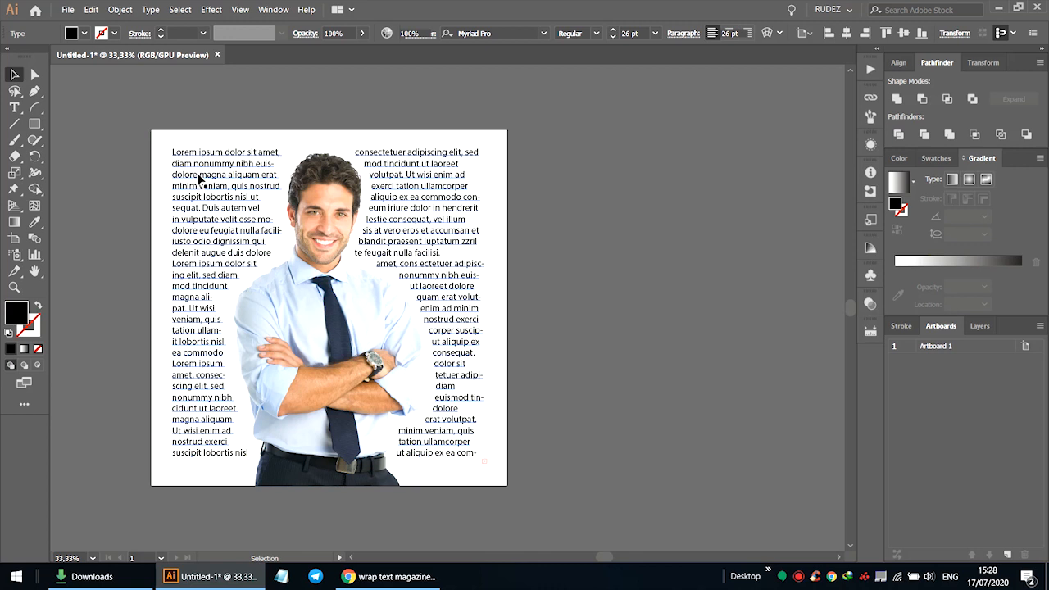
{"action": "double_click", "coordinate": [198, 176]}
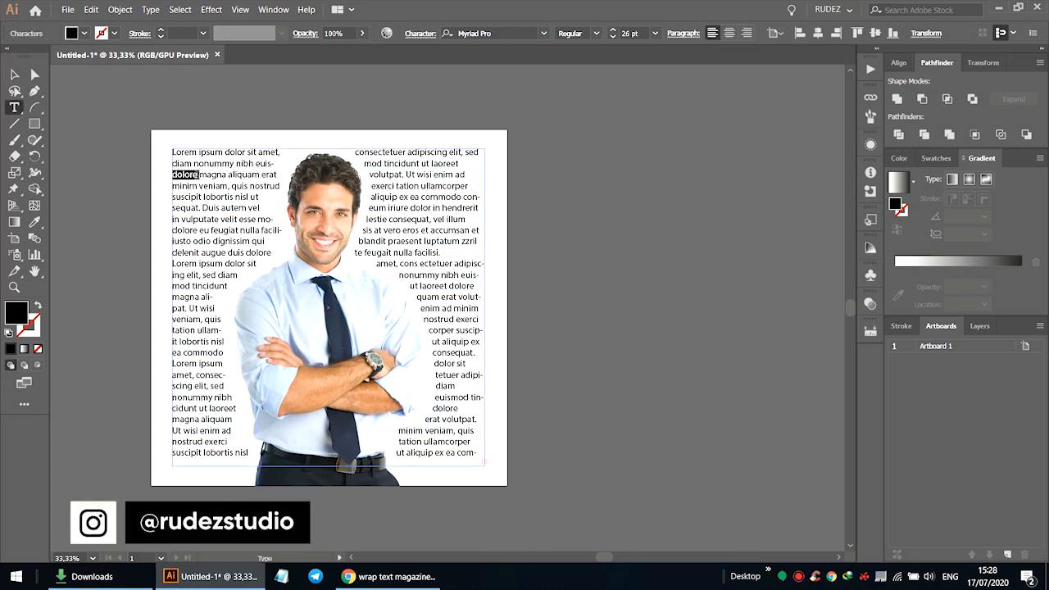
{"action": "left_click", "coordinate": [196, 175]}
{"action": "key", "text": "ctrl+a"}
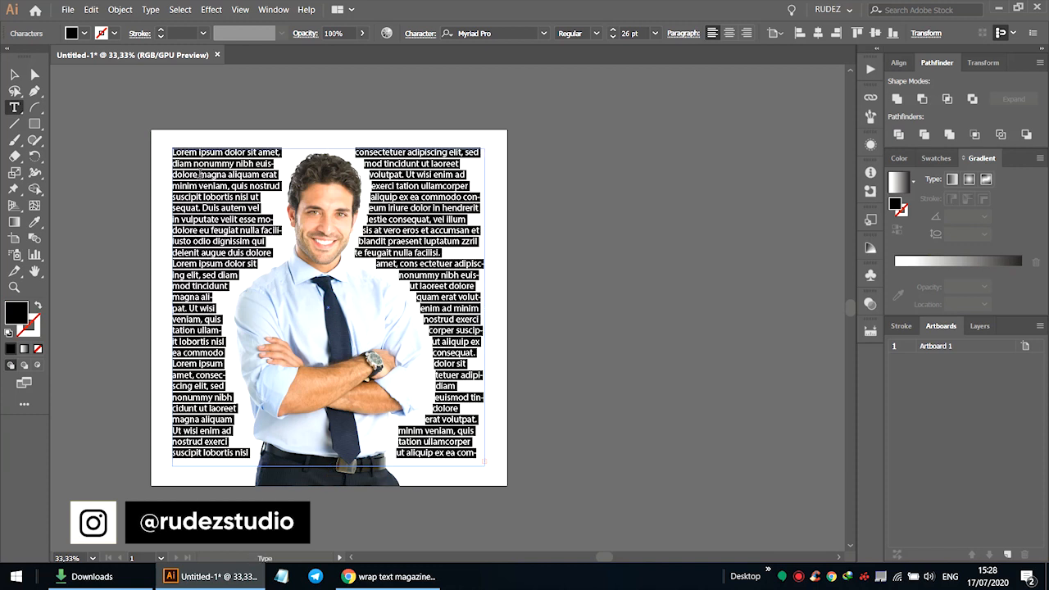
{"action": "left_click", "coordinate": [680, 35]}
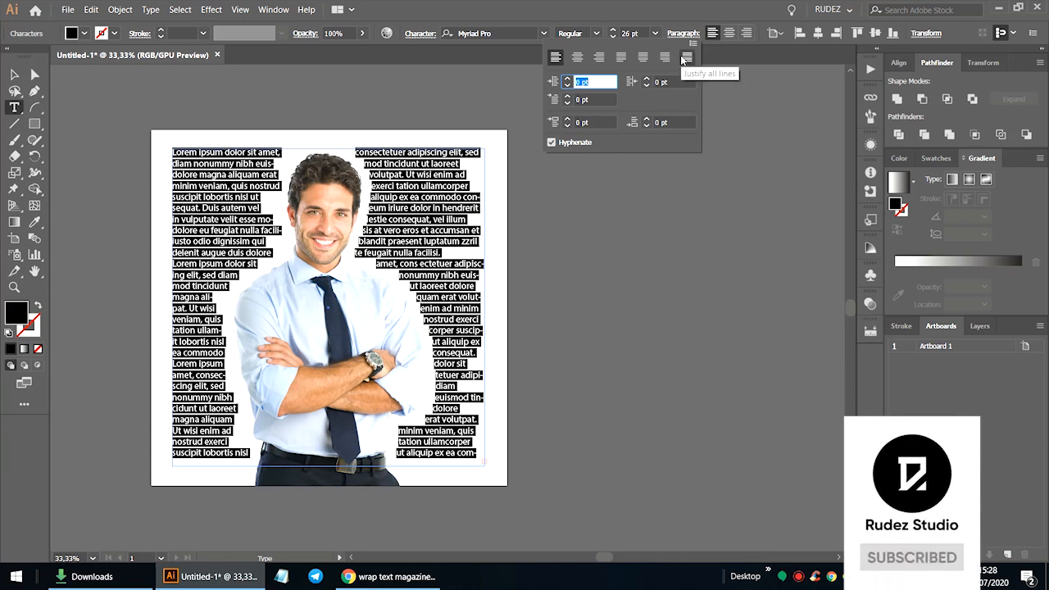
{"action": "left_click", "coordinate": [687, 58]}
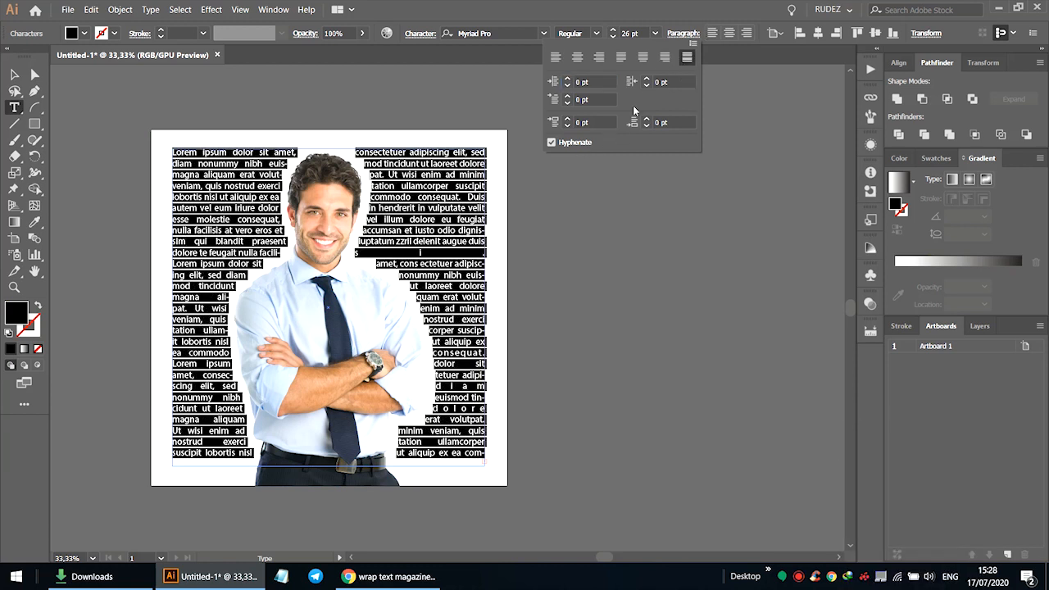
{"action": "left_click", "coordinate": [397, 201]}
{"action": "left_click", "coordinate": [398, 196]}
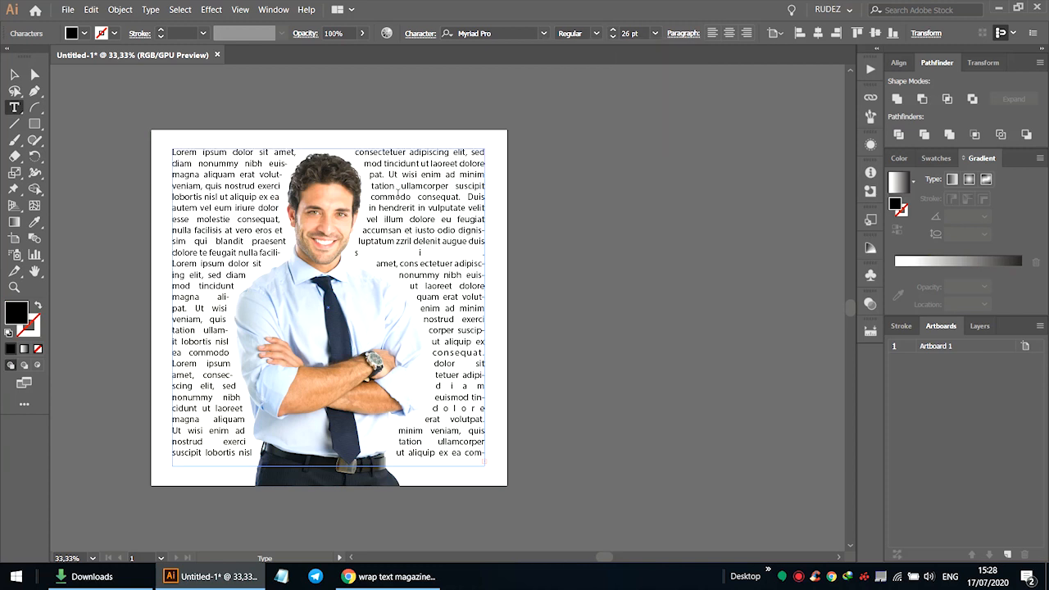
{"action": "left_click", "coordinate": [13, 75]}
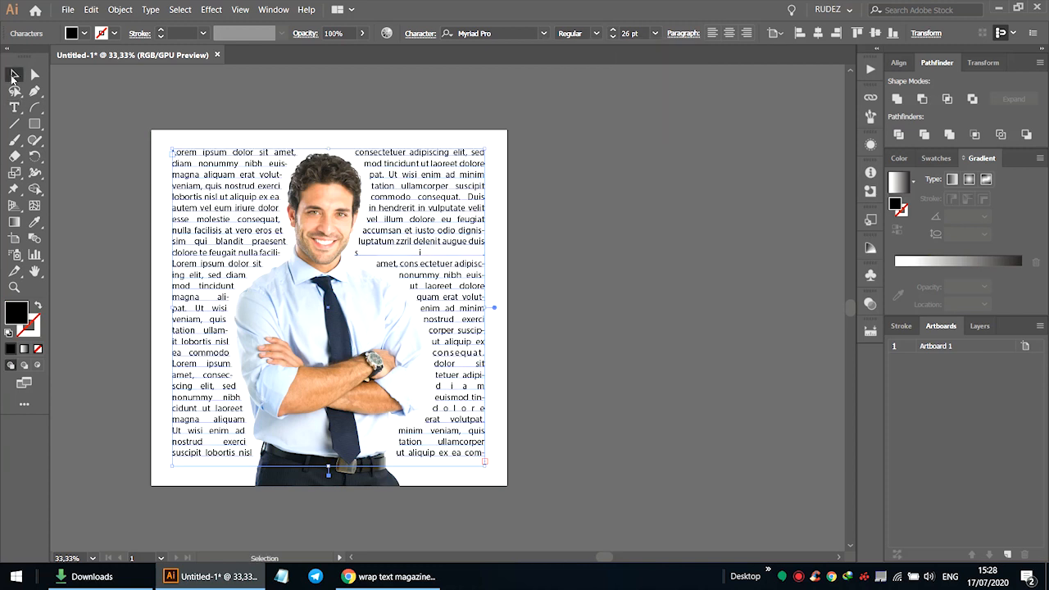
{"action": "left_click", "coordinate": [323, 113]}
{"action": "scroll", "coordinate": [533, 247], "scroll_direction": "down", "scroll_amount": 3}
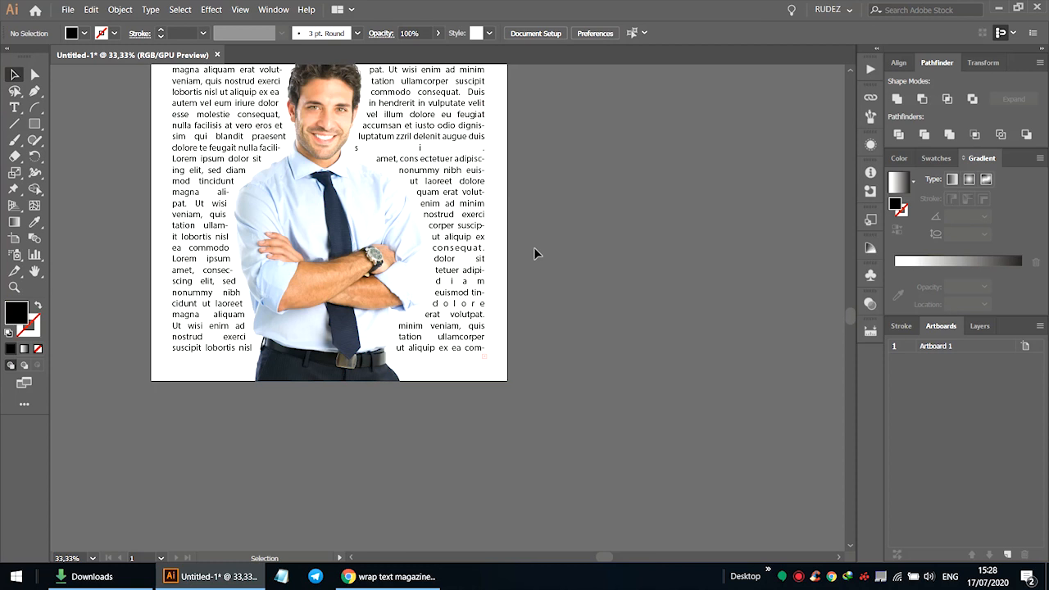
{"action": "scroll", "coordinate": [533, 247], "scroll_direction": "down", "scroll_amount": 3}
{"action": "scroll", "coordinate": [534, 250], "scroll_direction": "up", "scroll_amount": 3}
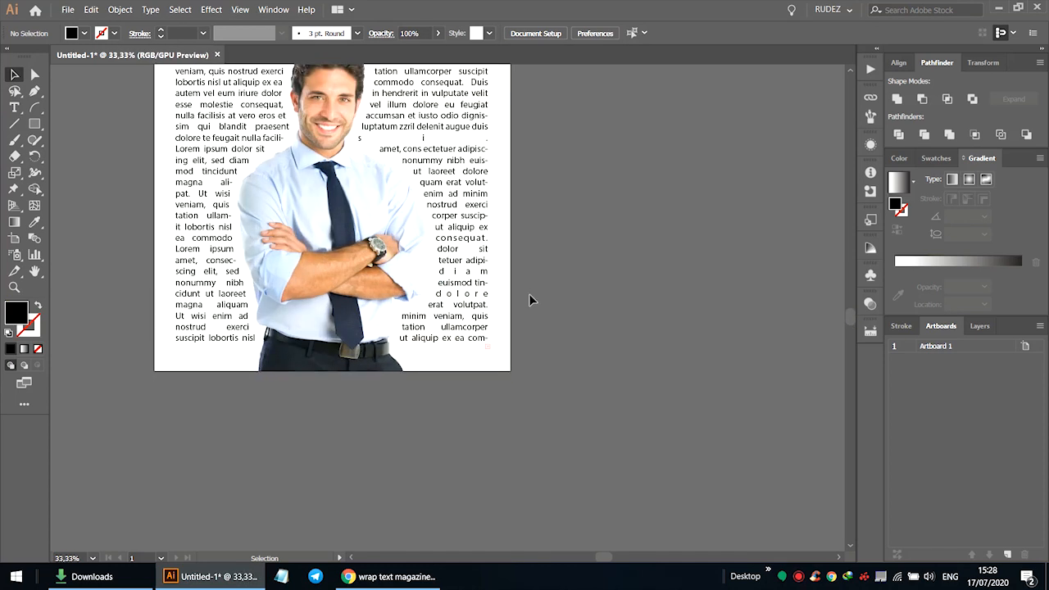
{"action": "scroll", "coordinate": [528, 300], "scroll_direction": "up", "scroll_amount": 3}
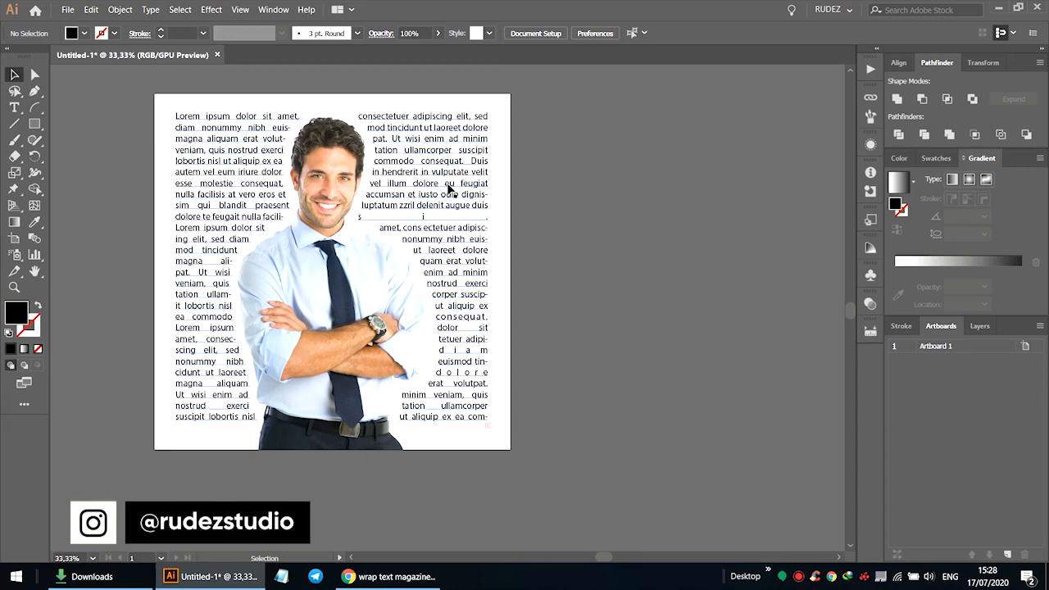
{"action": "key", "text": "ctrl+a"}
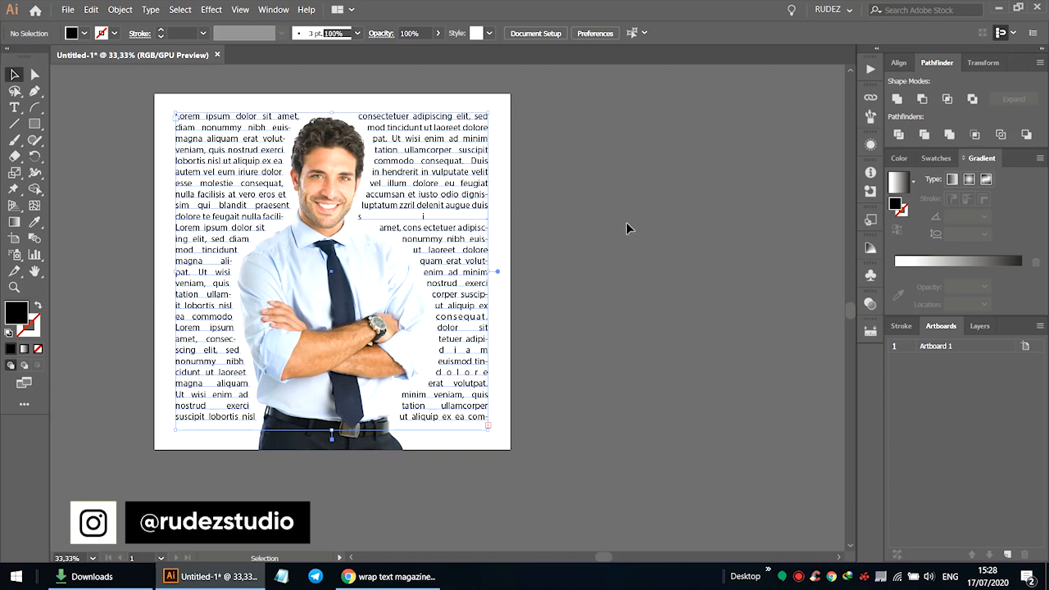
{"action": "left_click", "coordinate": [626, 227]}
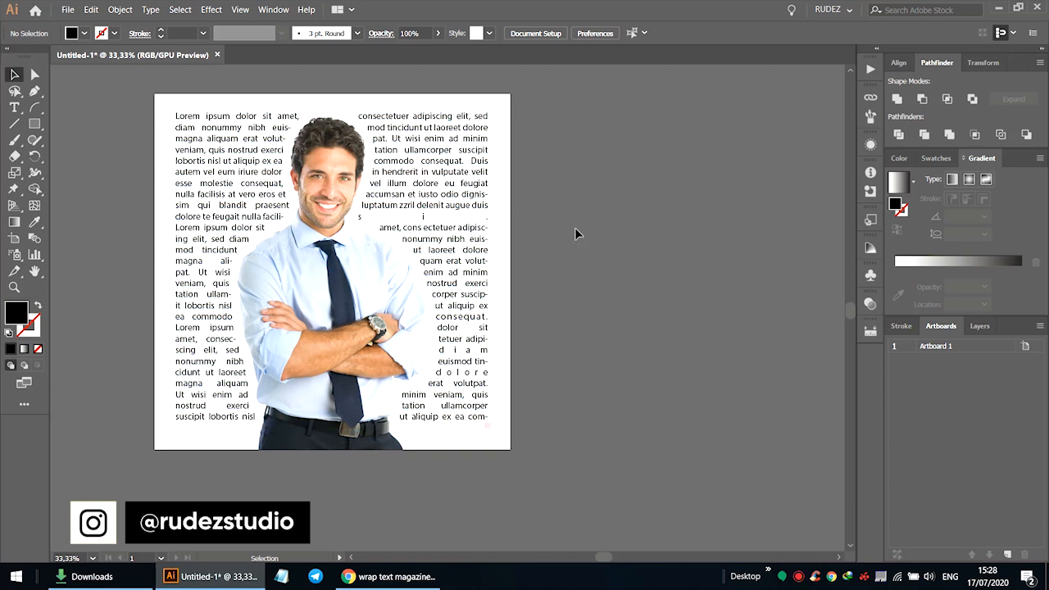